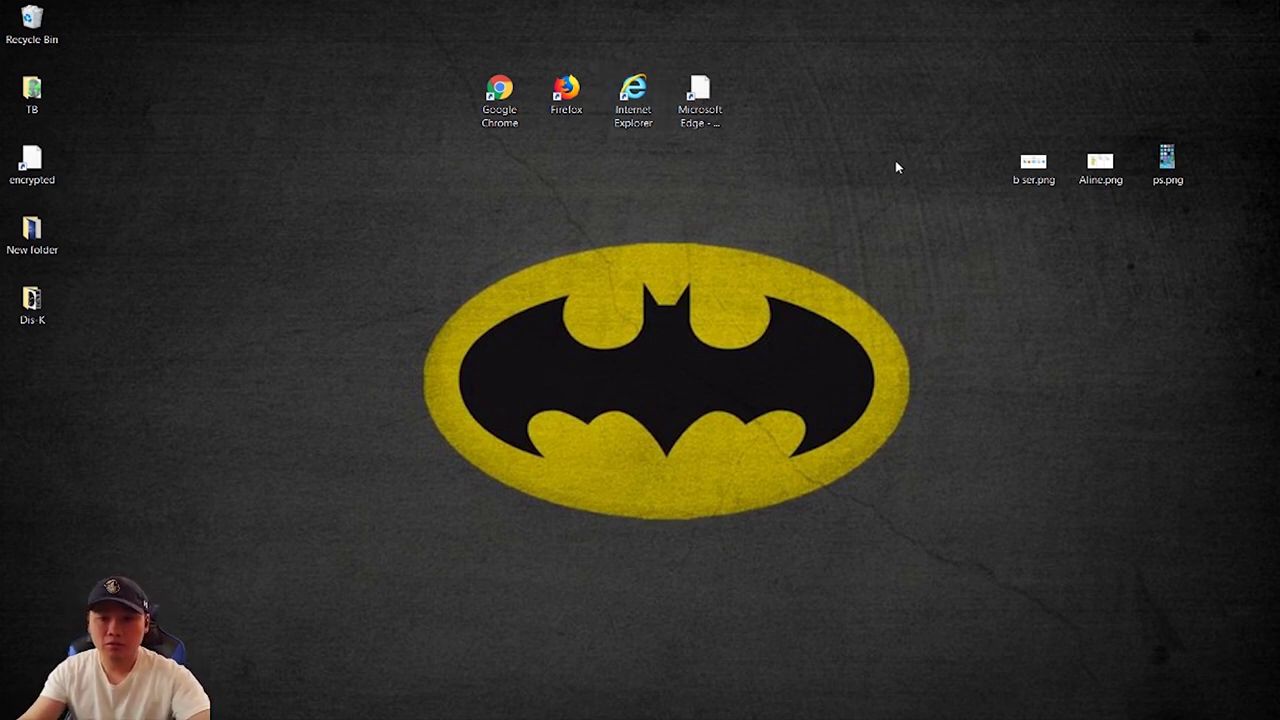
- View the USA airlines chart in Aline.png, then minimize Photo Gallery to the desktop
double_click(1108, 168)
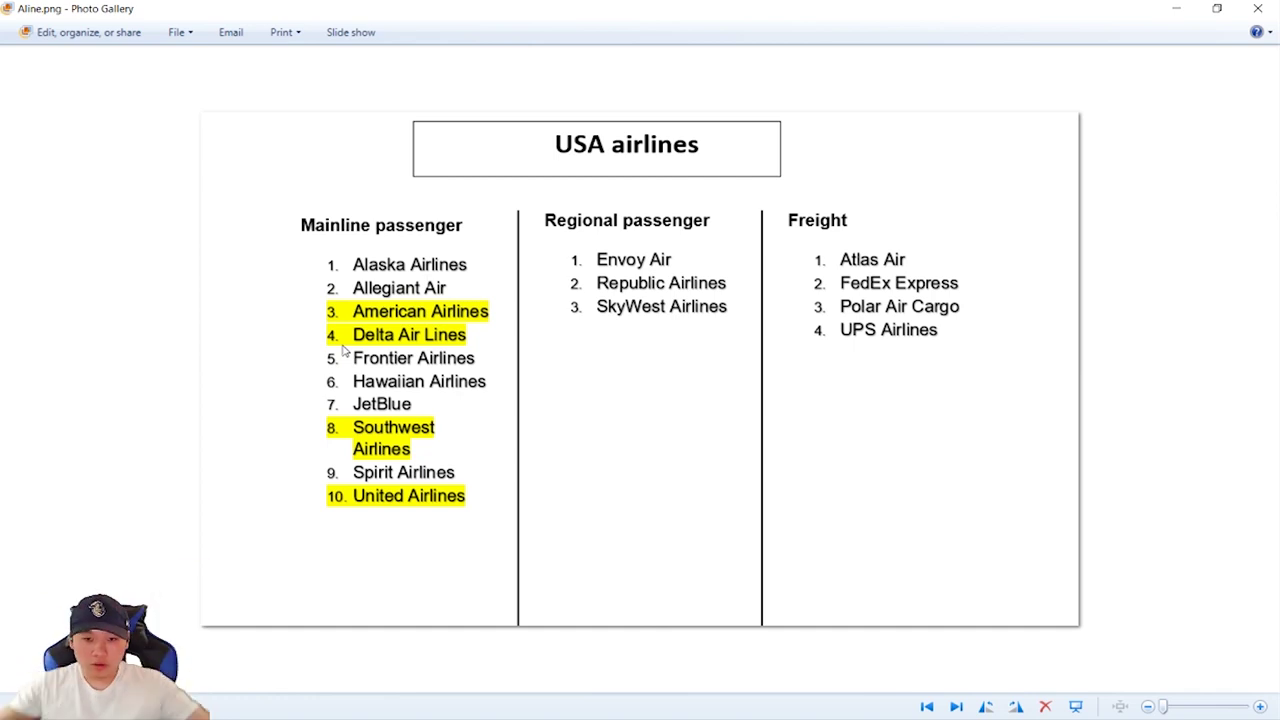
left_click(1176, 8)
- View the Internet Browsers chart in b ser.png, then minimize it back to the desktop
left_click_drag(811, 171, 763, 168)
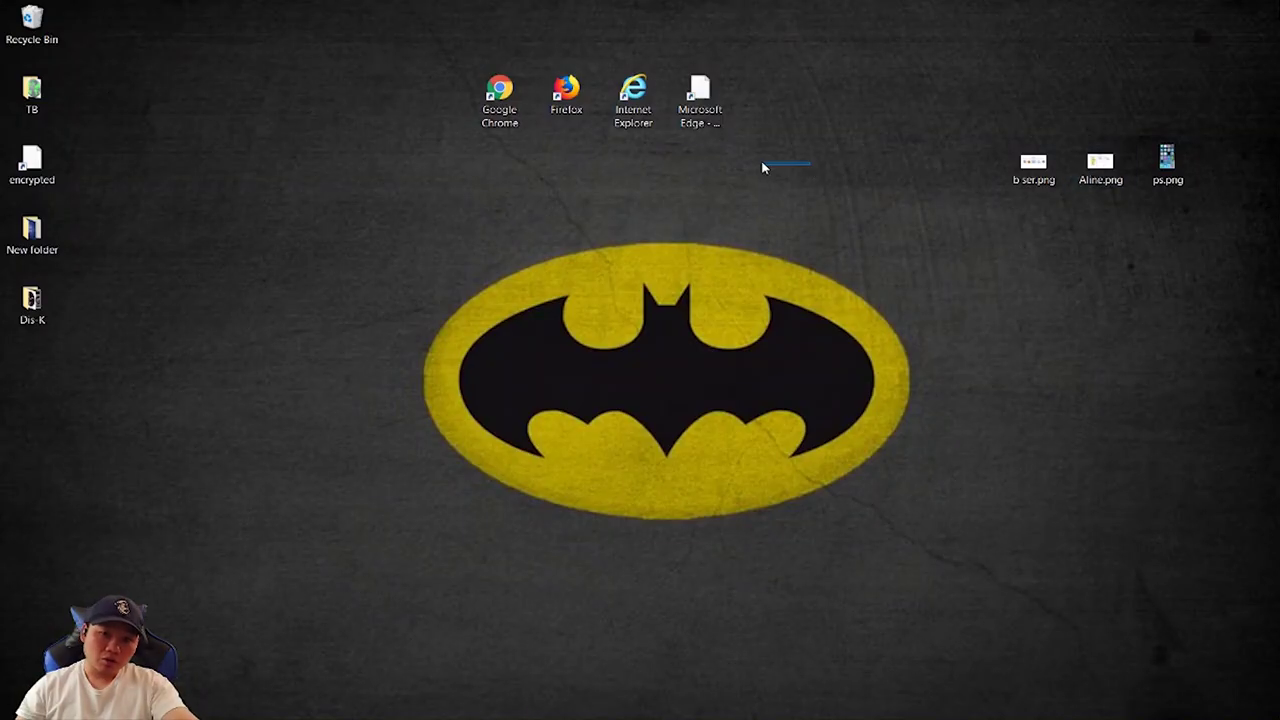
double_click(1040, 168)
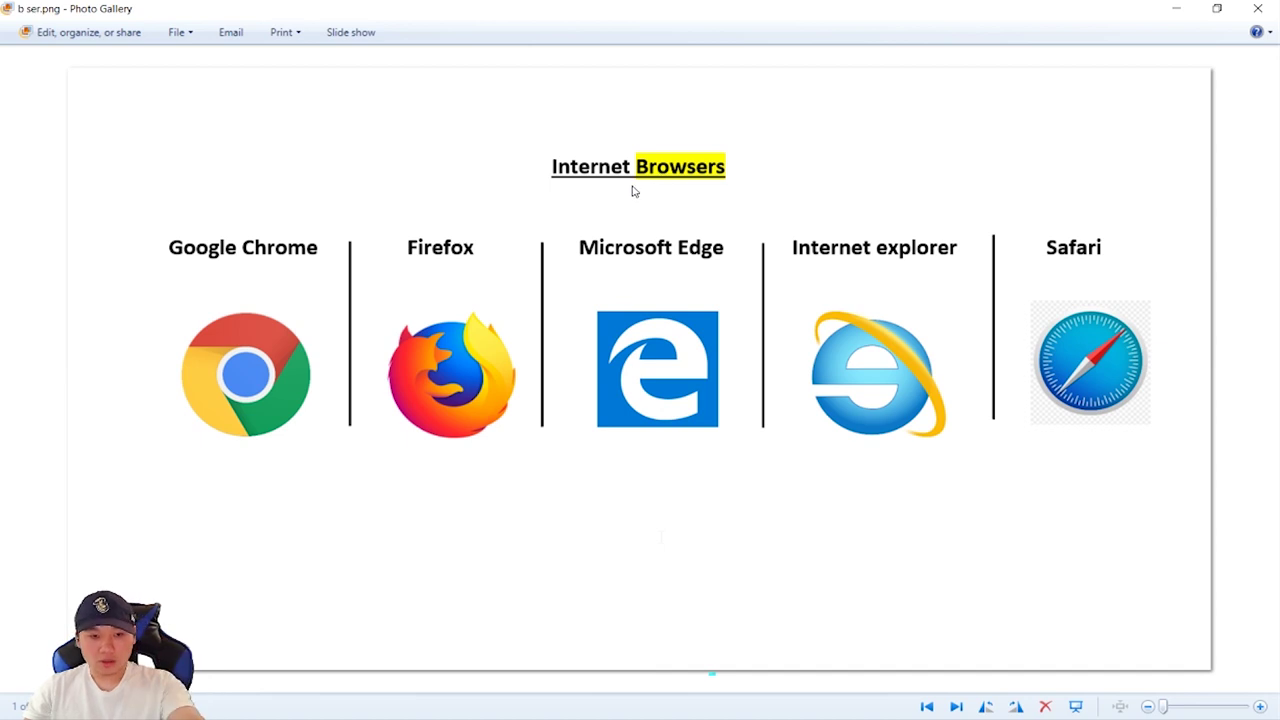
left_click(1176, 10)
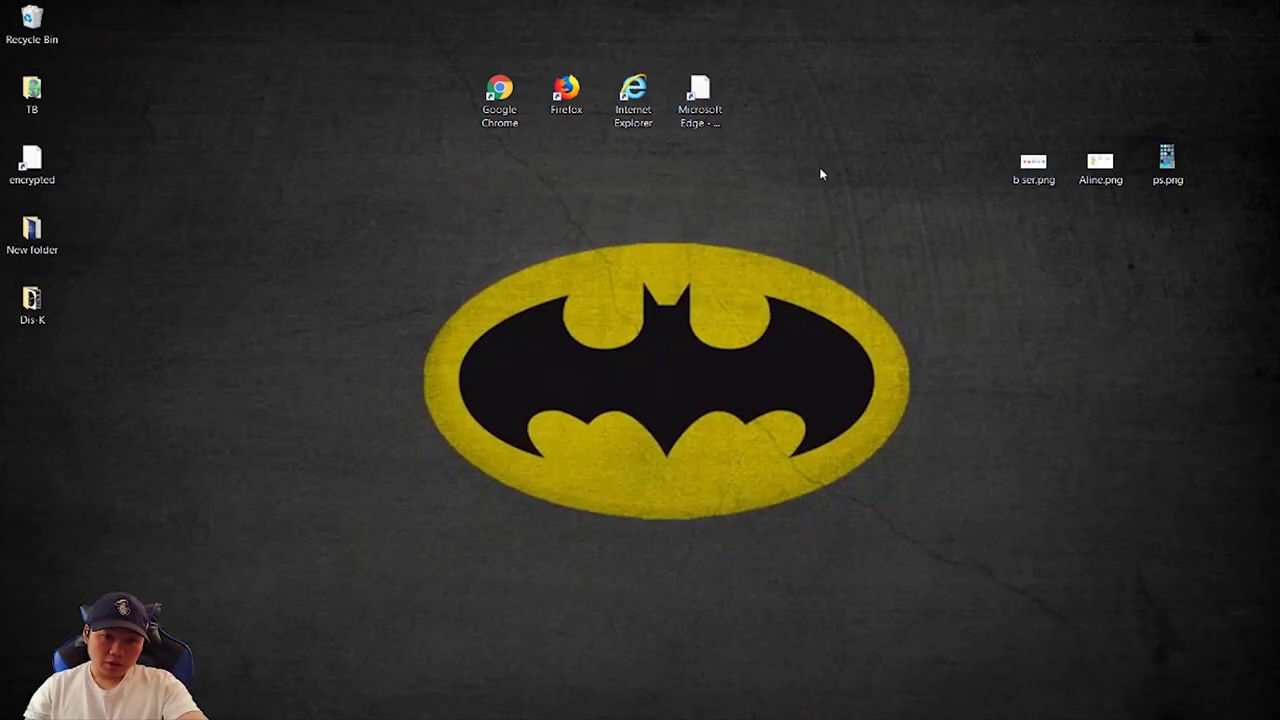
double_click(506, 118)
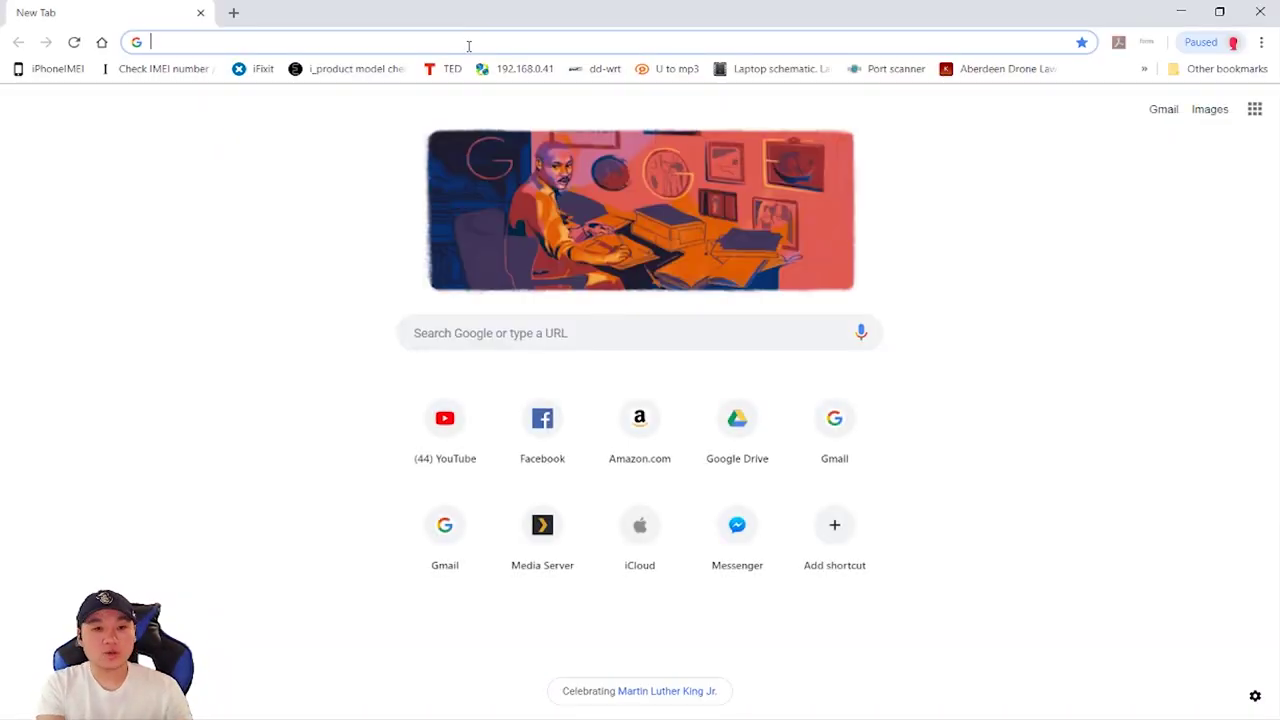
type("www.")
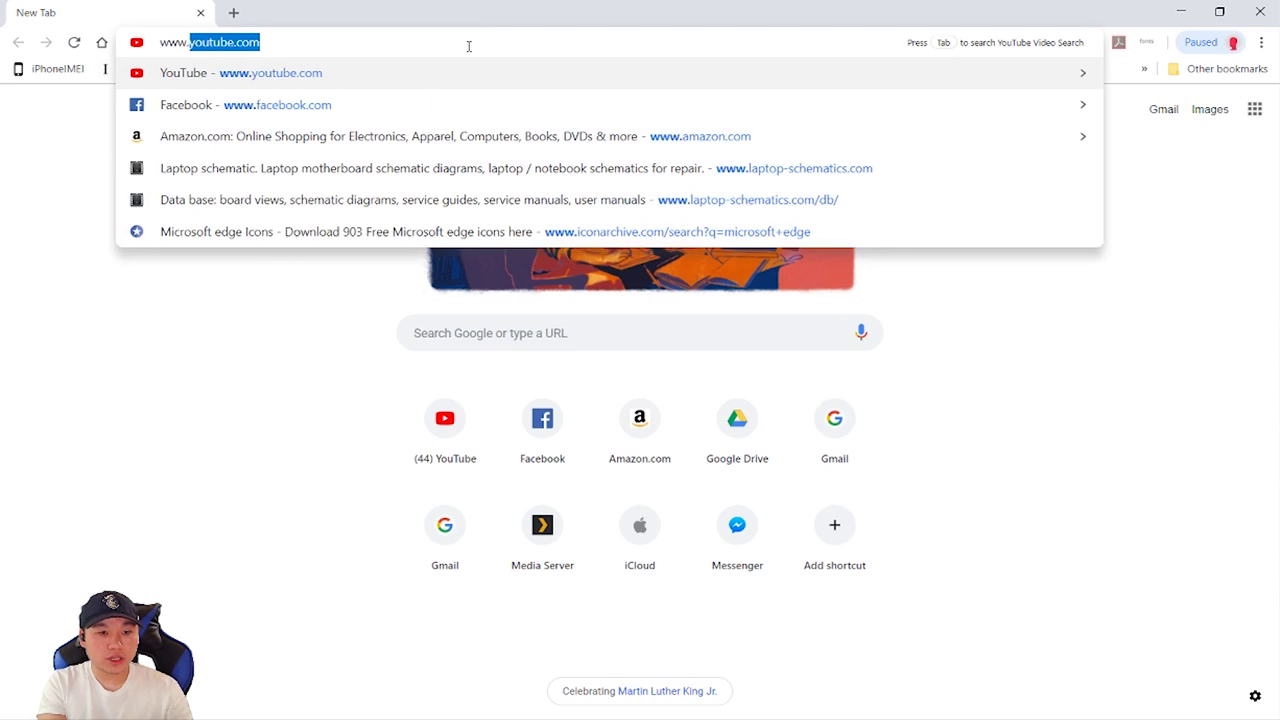
type("expedia.com")
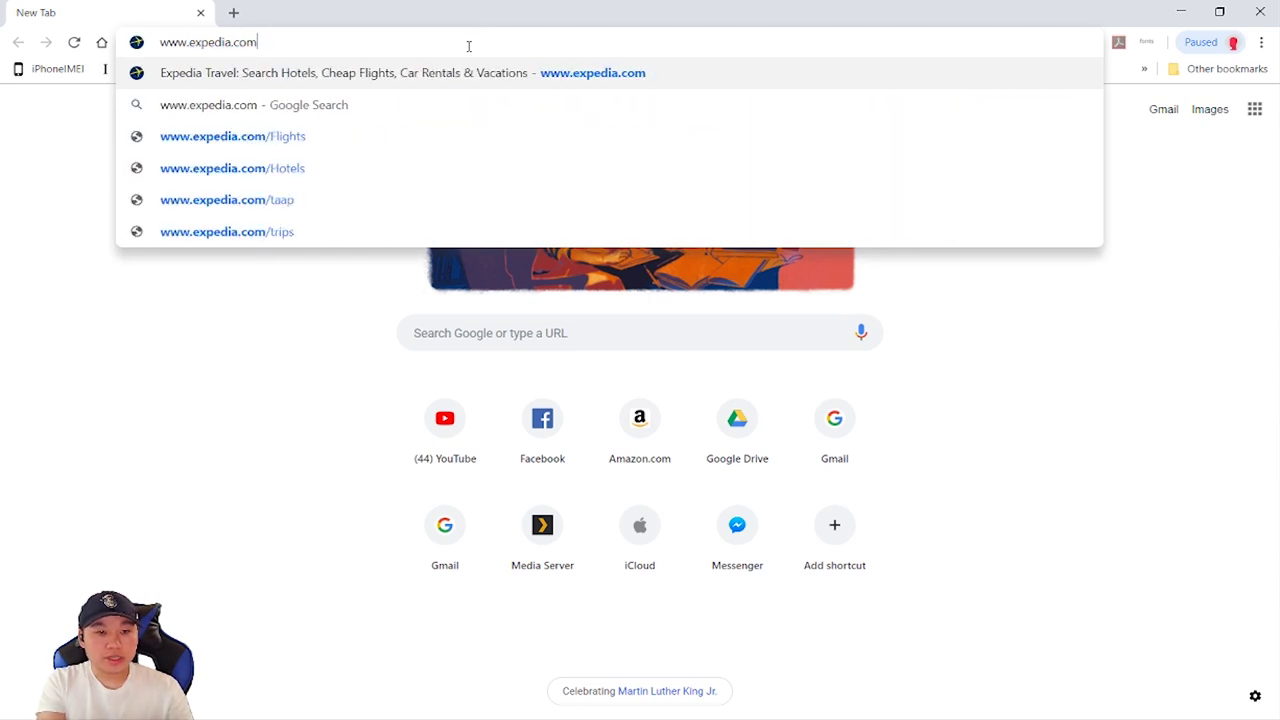
key("Return")
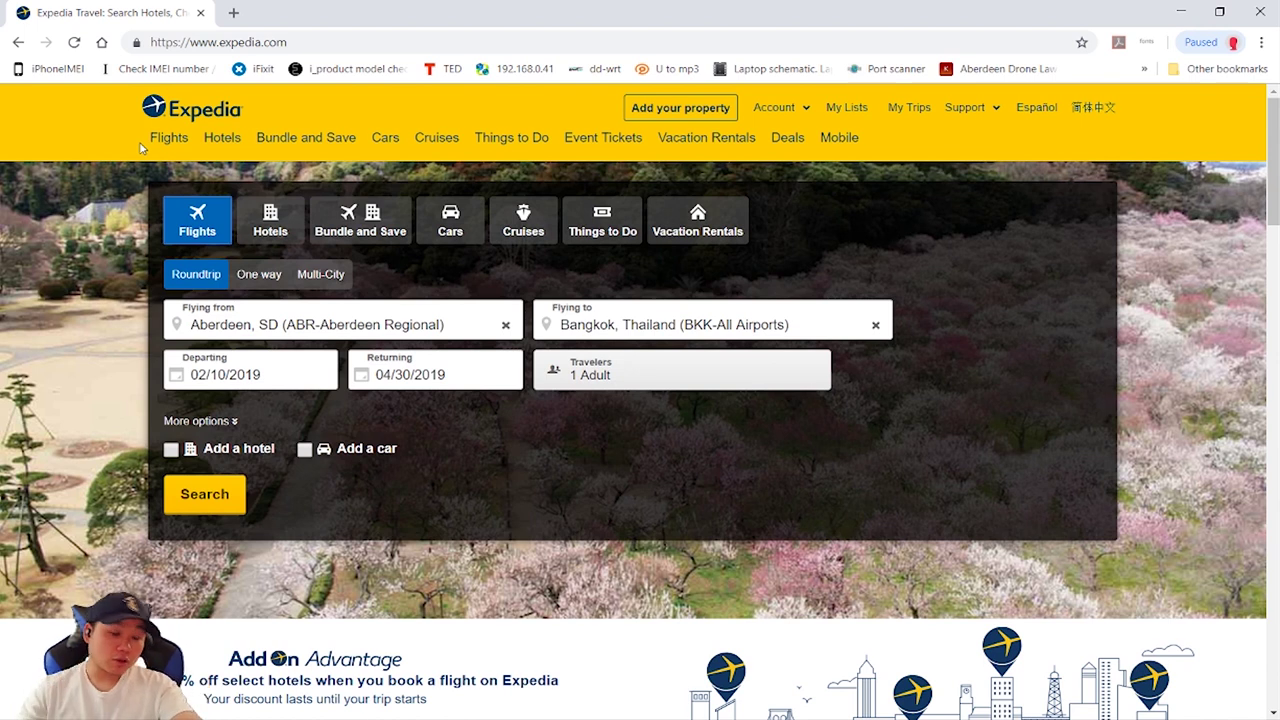
- Set the route Minneapolis (MSP) to Bangkok (BKK), departing Feb 18 and returning Apr 30
scroll(188, 178, "down", 1)
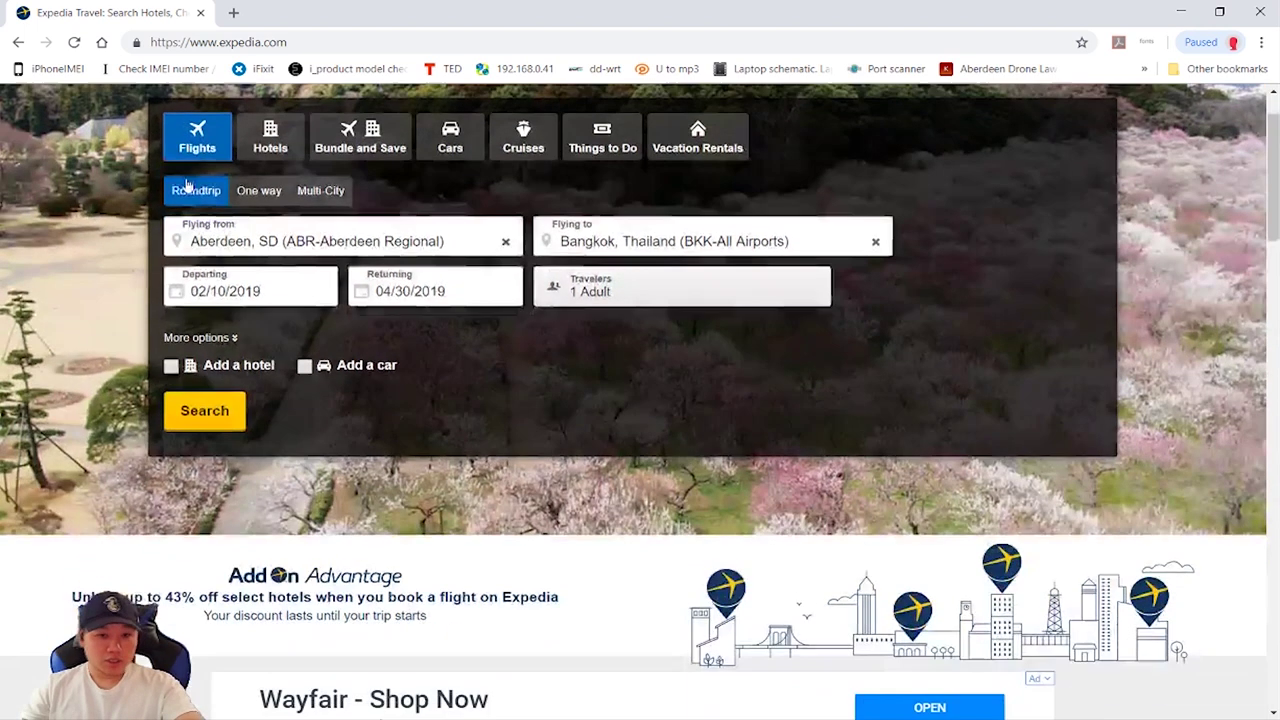
scroll(375, 336, "up", 1)
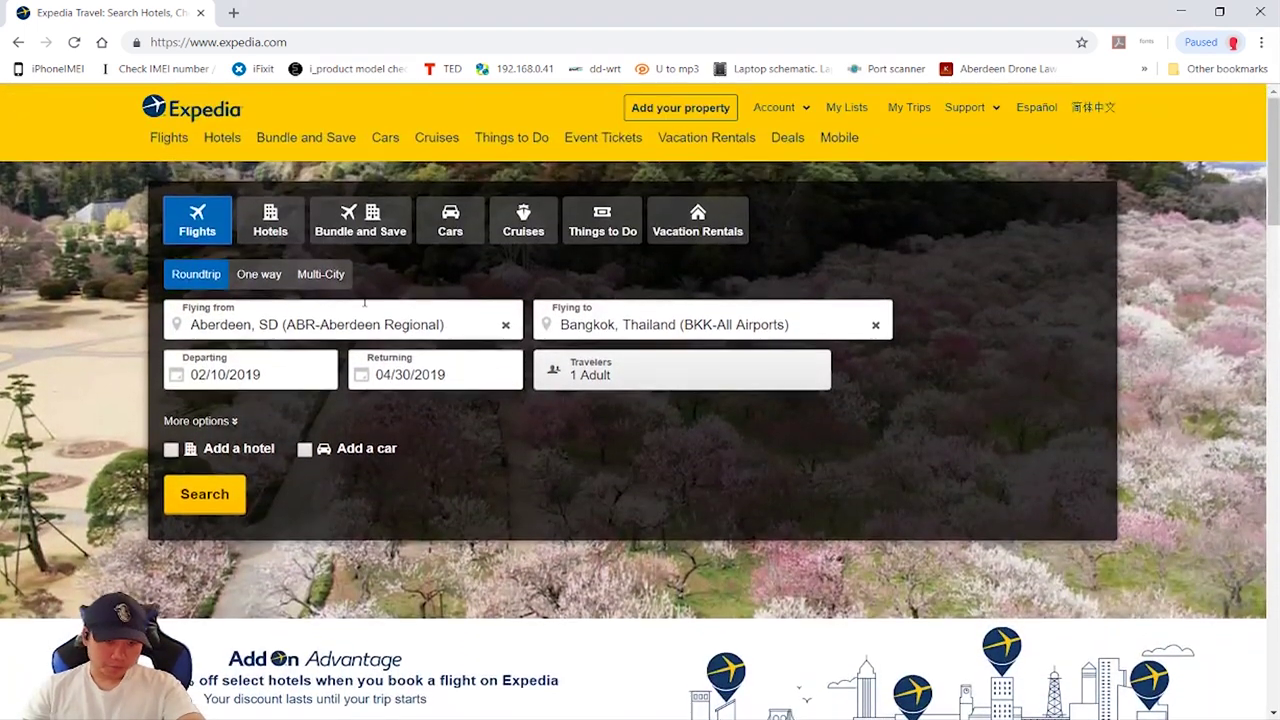
left_click(207, 320)
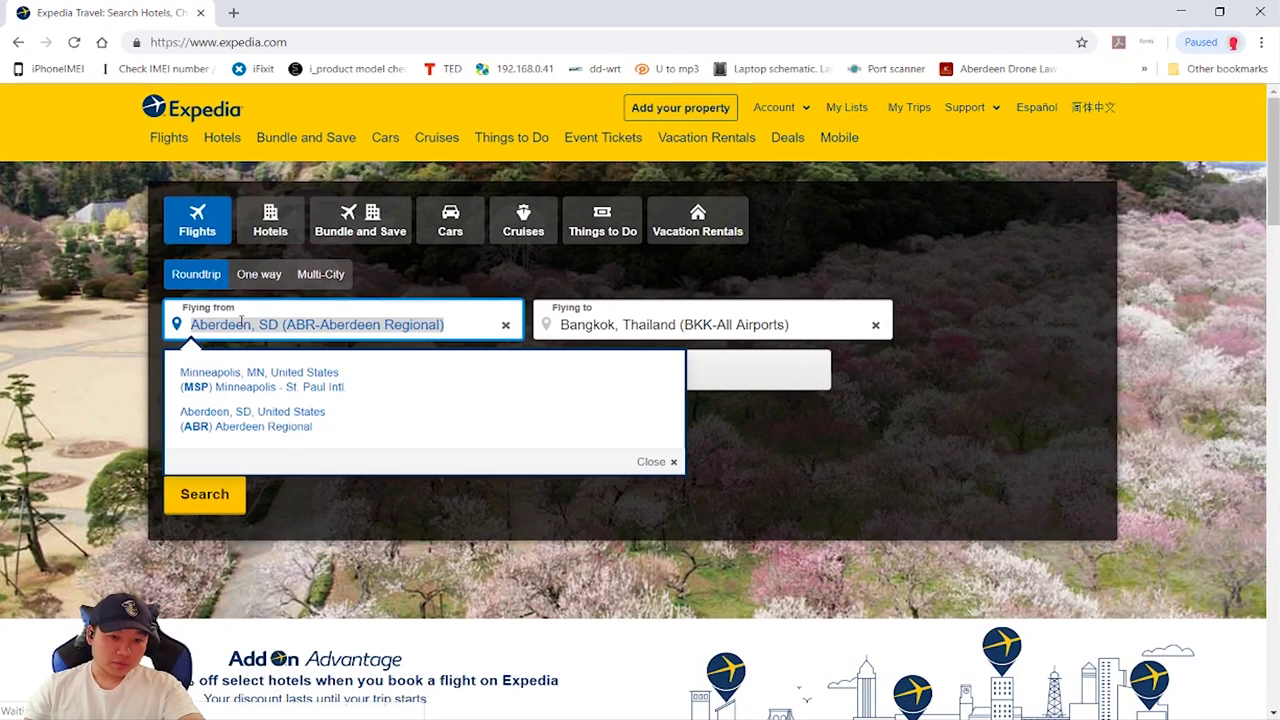
left_click(198, 390)
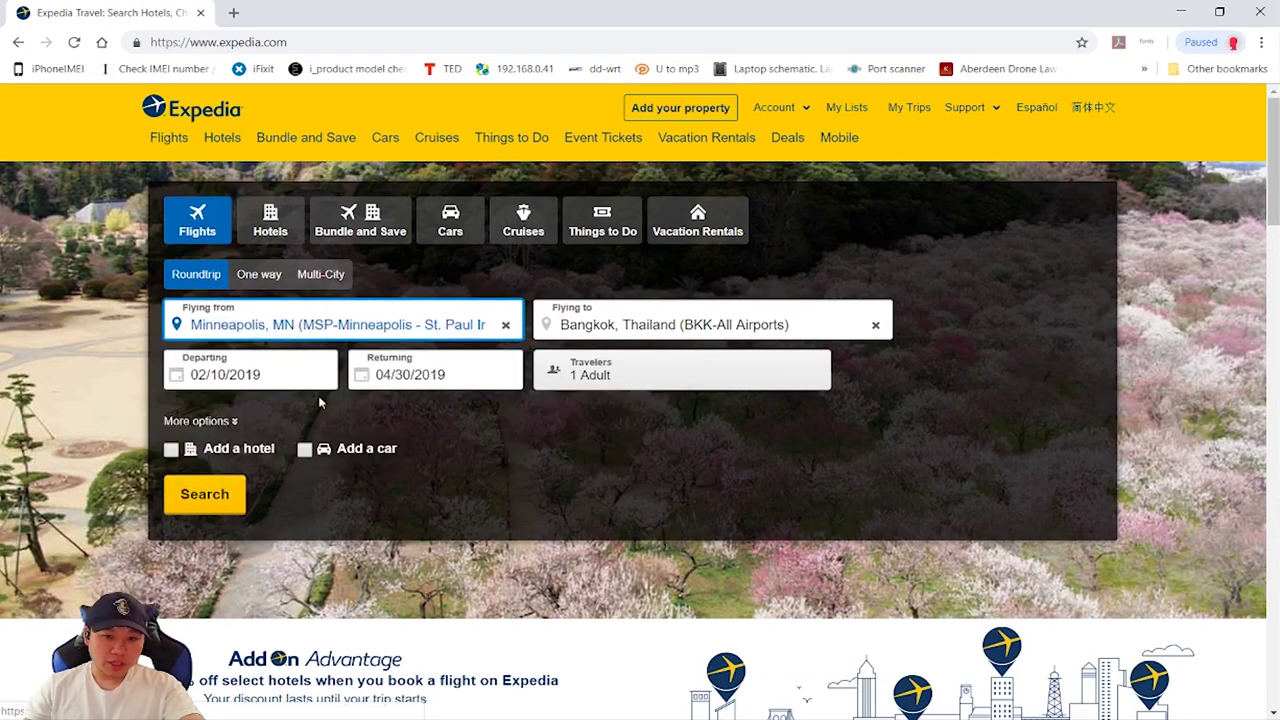
left_click(665, 324)
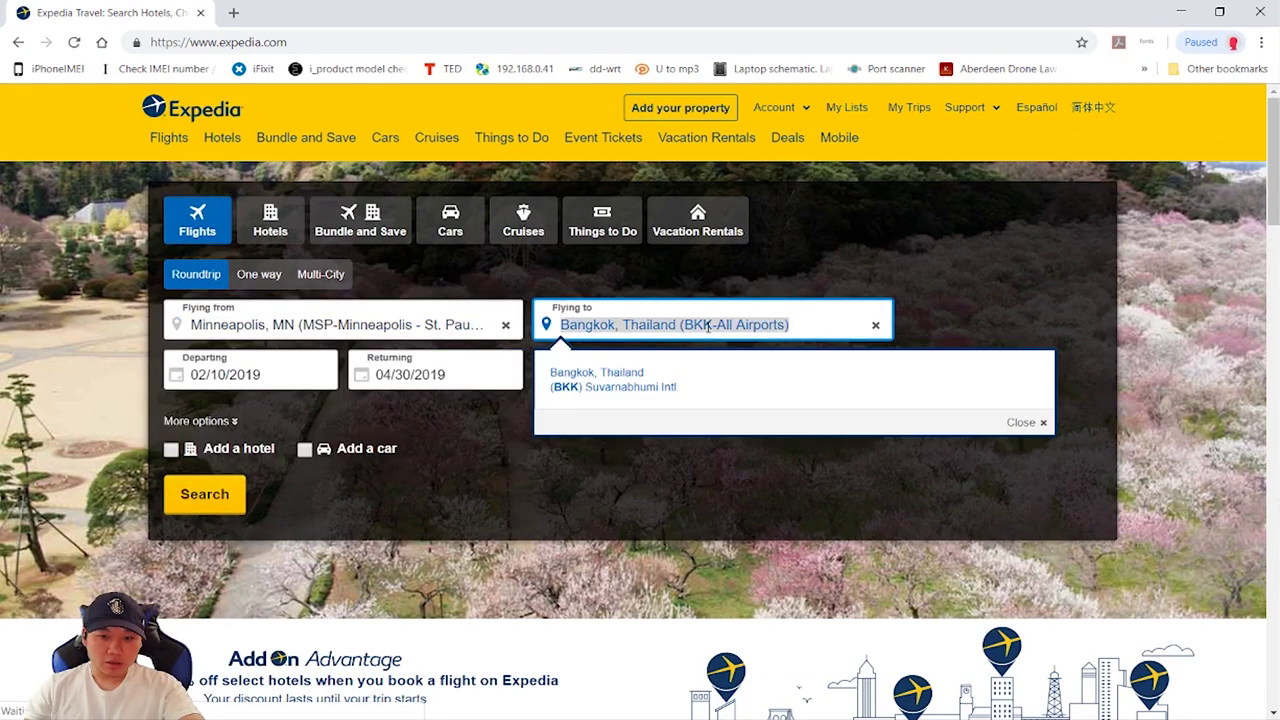
left_click(593, 377)
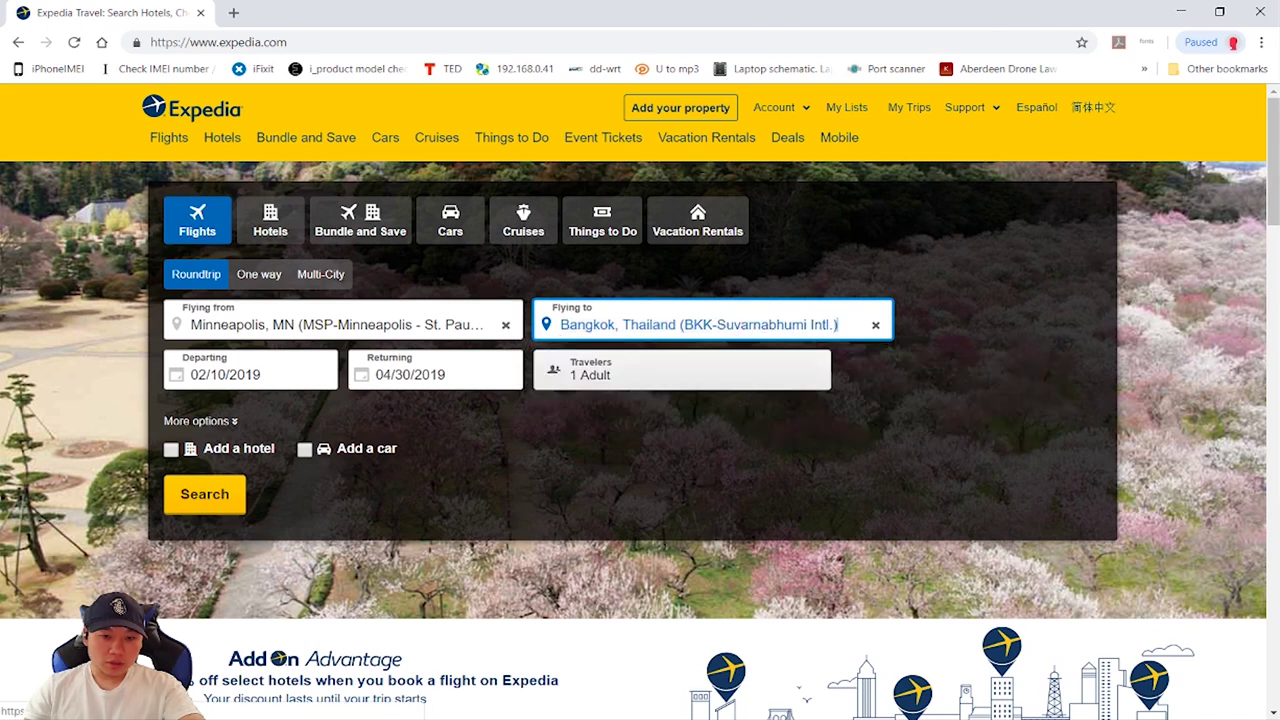
left_click(187, 368)
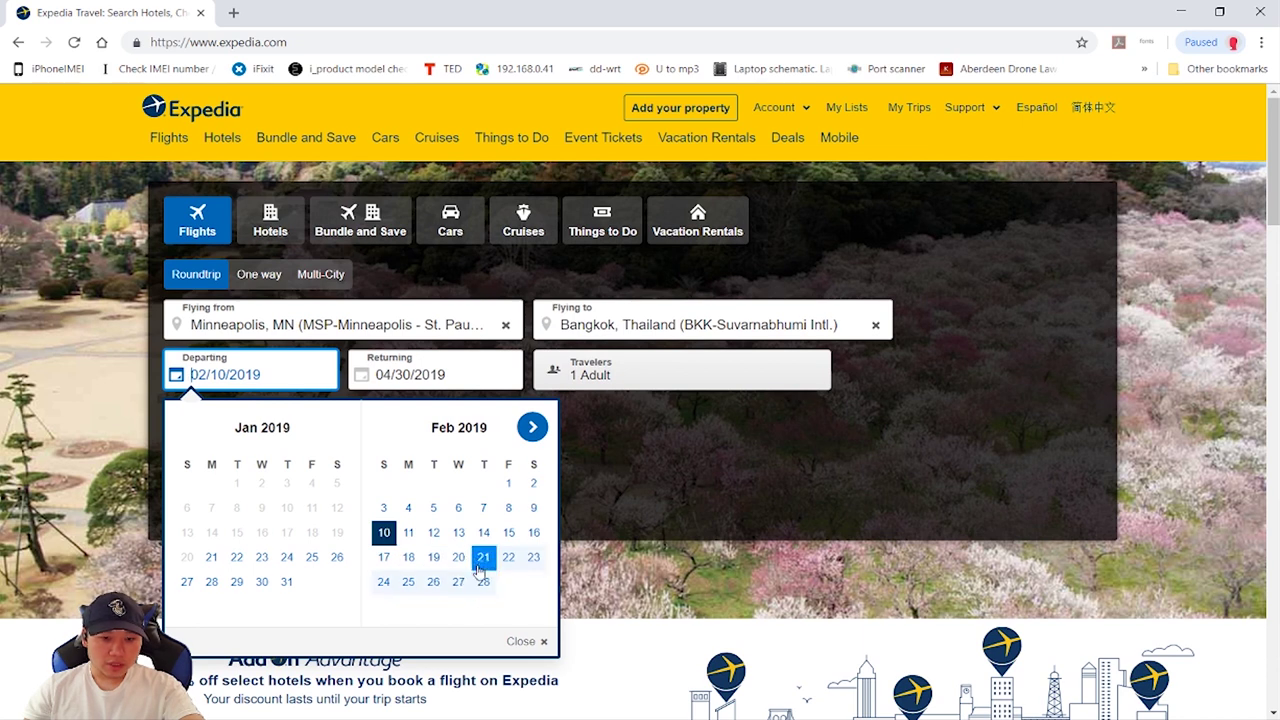
left_click(409, 557)
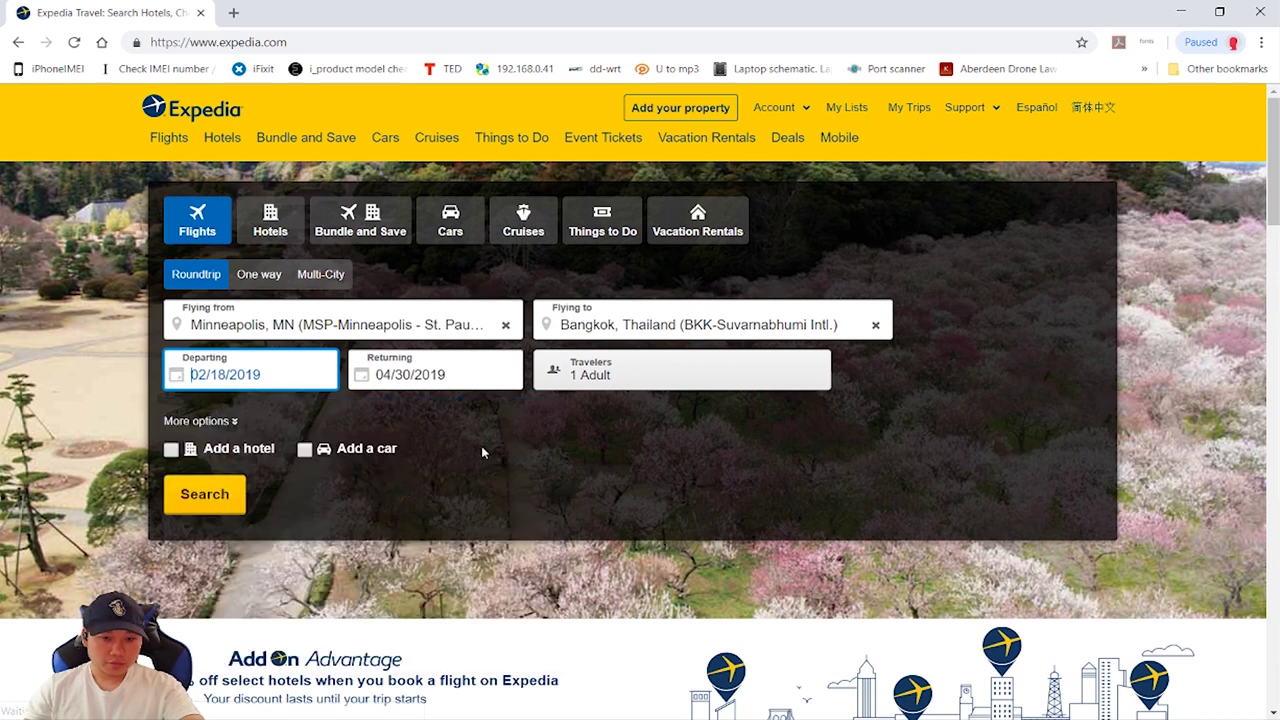
left_click(413, 375)
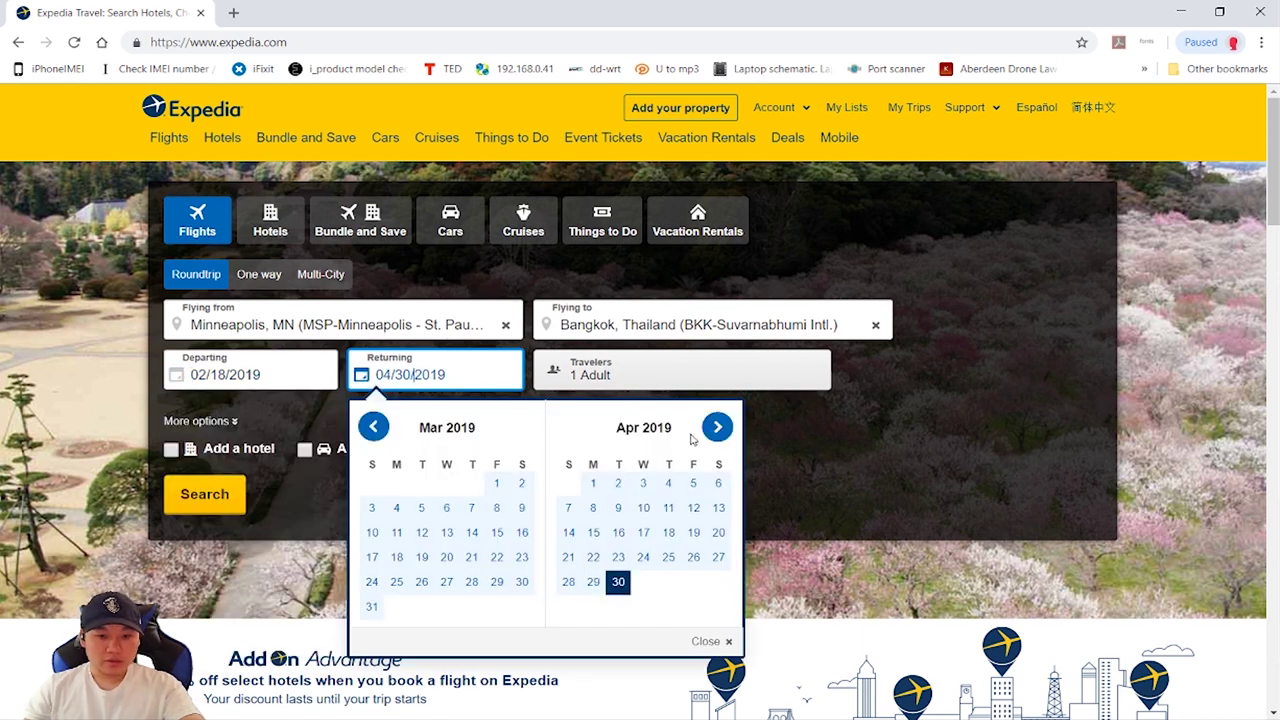
left_click(617, 584)
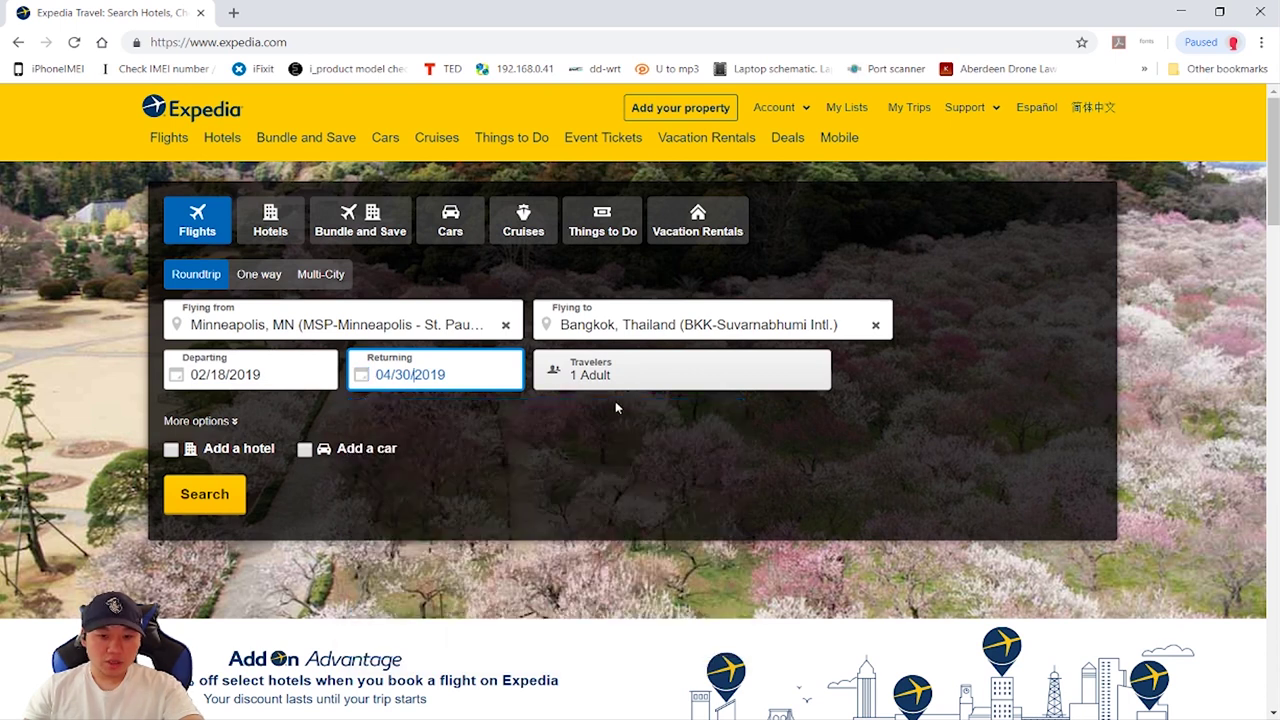
- Keep travelers at 1 adult, after briefly adding and removing a child
left_click(617, 382)
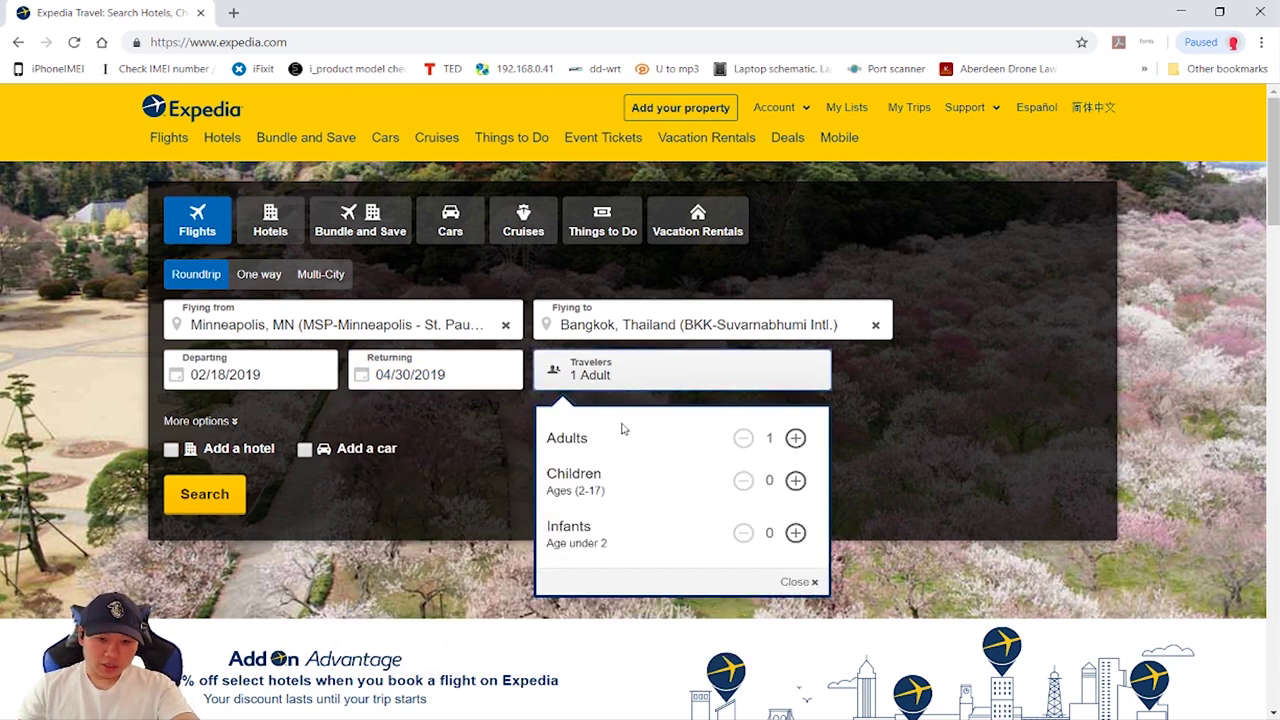
left_click(795, 481)
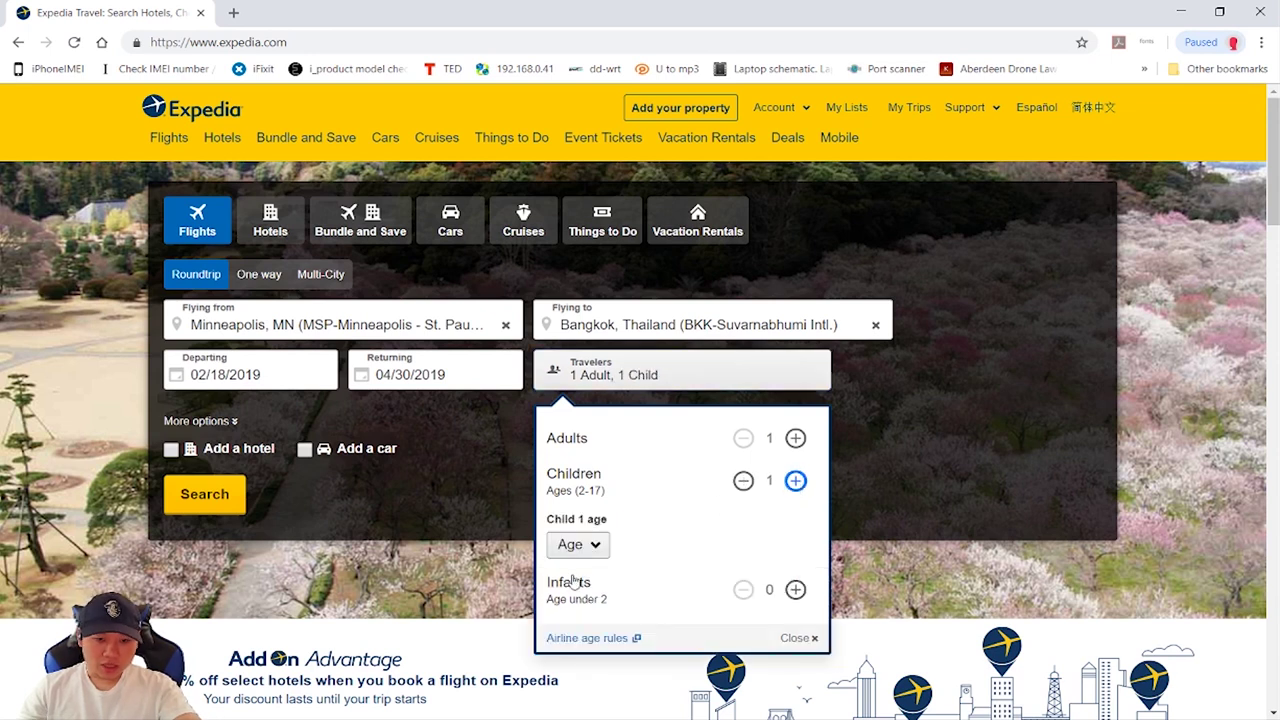
left_click(580, 546)
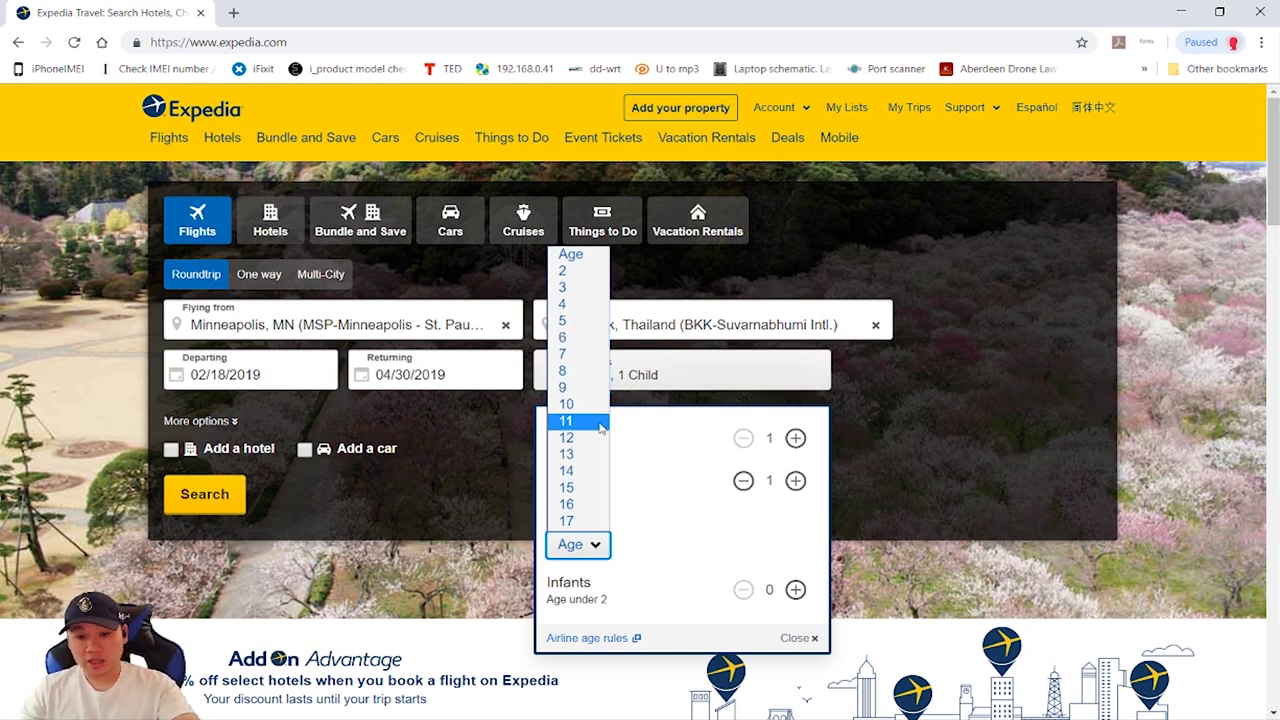
left_click(724, 476)
left_click(743, 482)
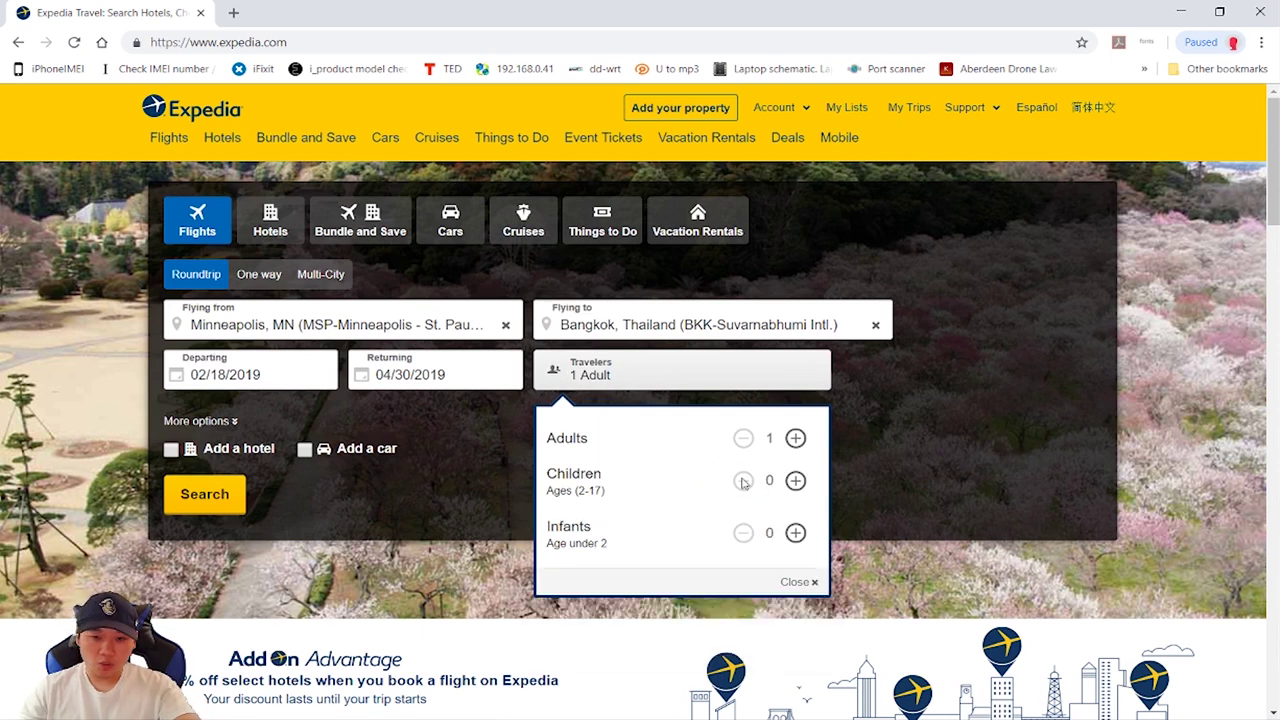
left_click(444, 490)
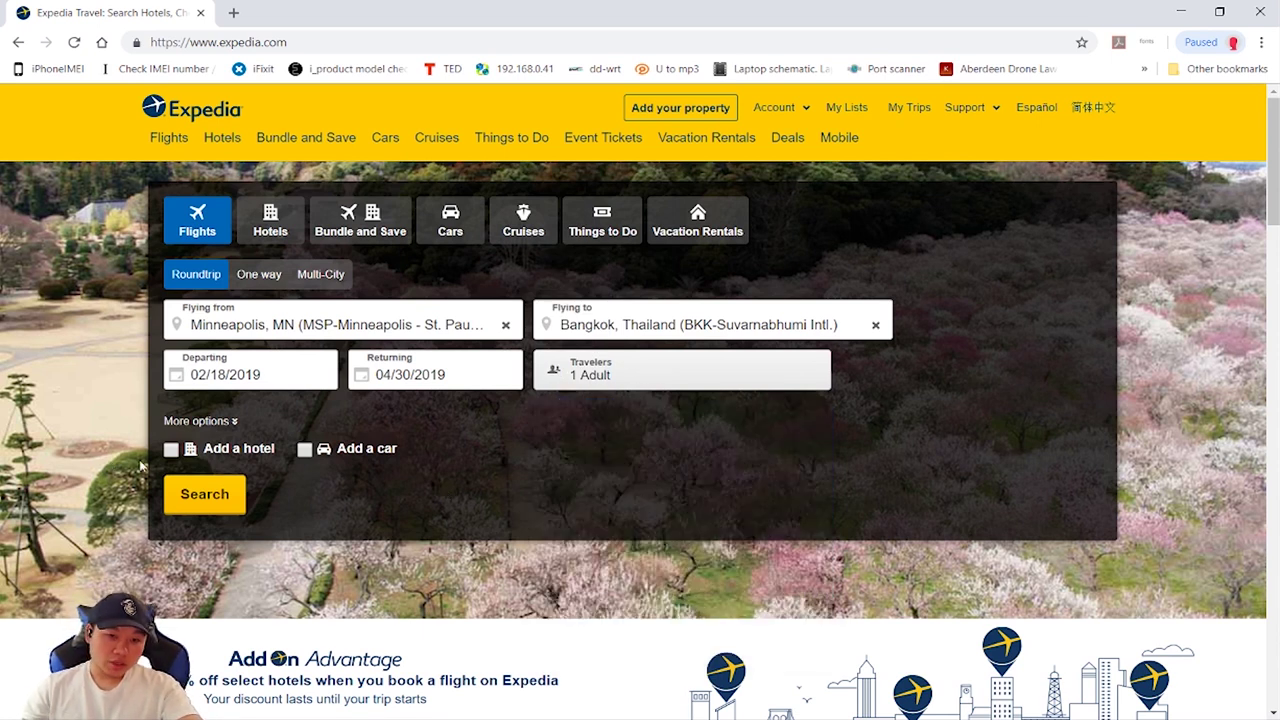
- Choose Economy/Coach class and search MSP–Bangkok round trips for Feb 18–Apr 30
left_click(234, 421)
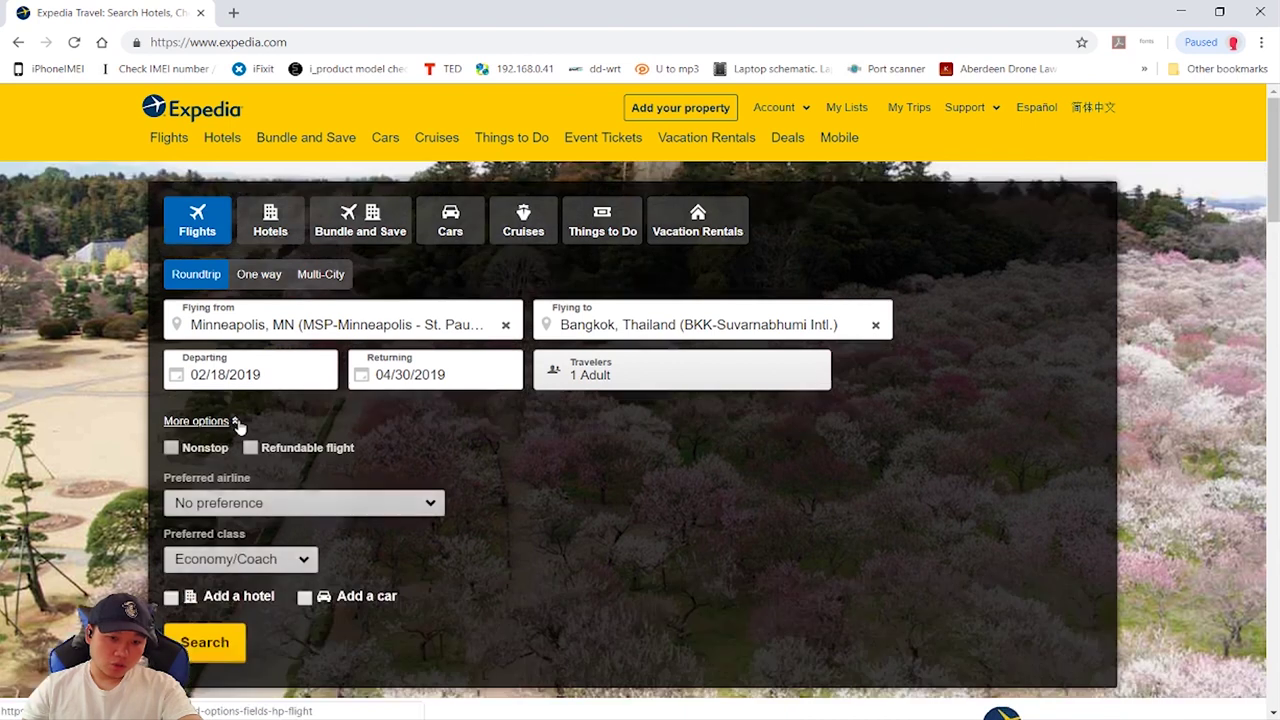
left_click(232, 562)
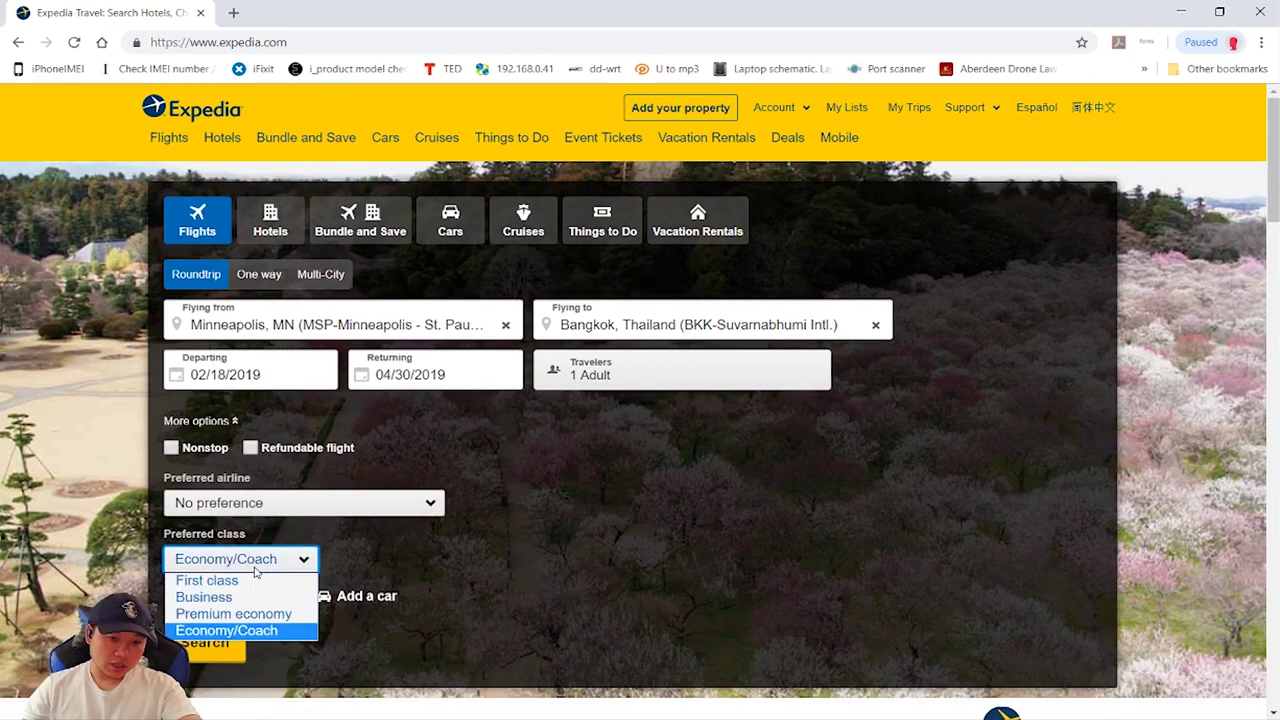
left_click(222, 630)
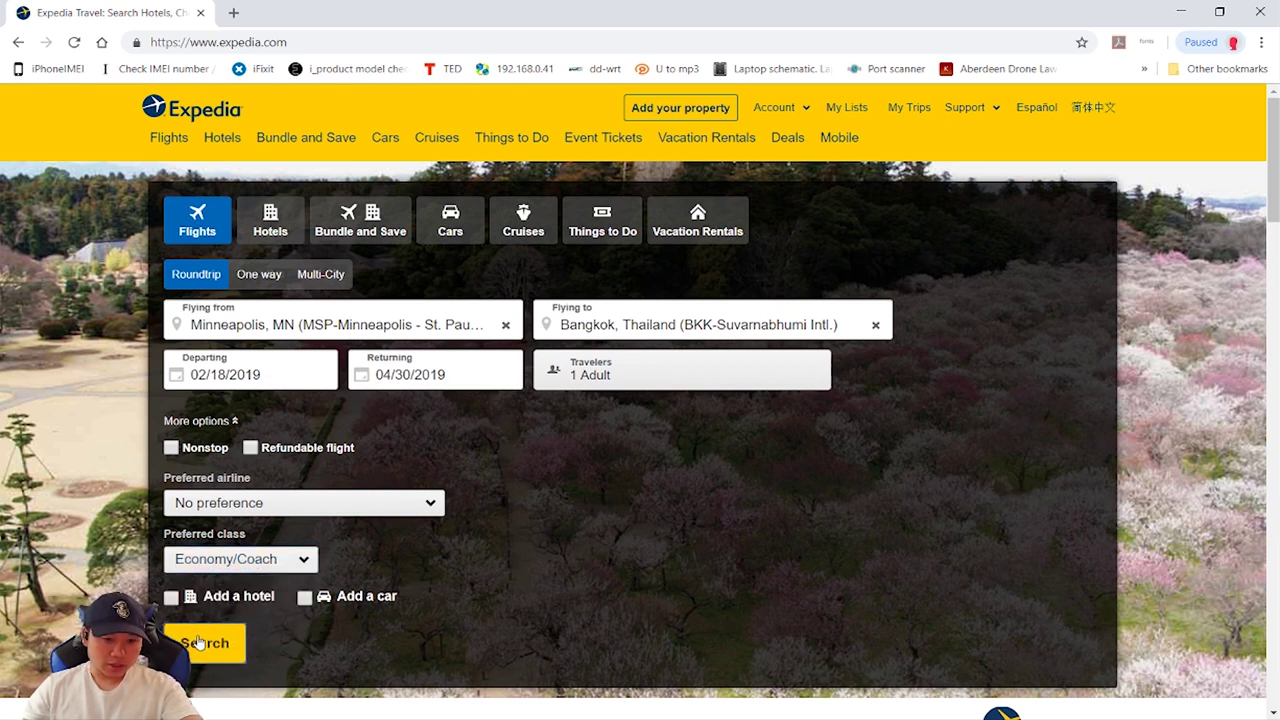
left_click(208, 643)
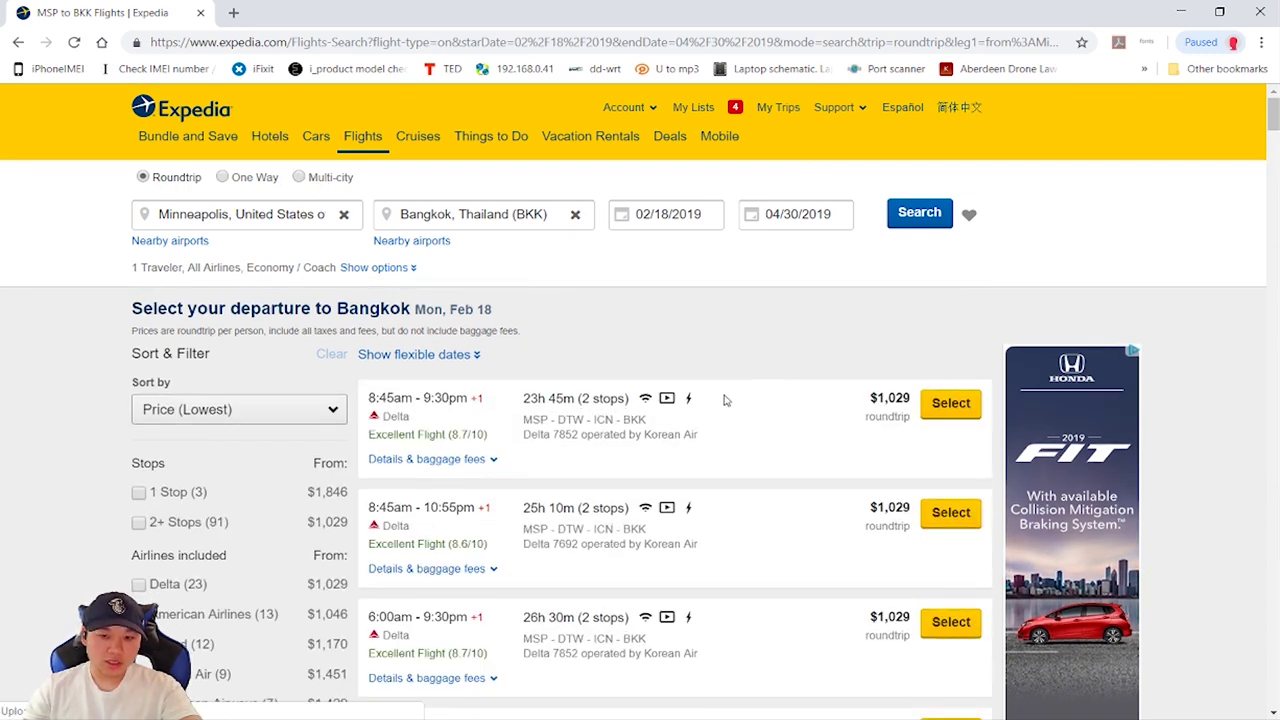
- Highlight the cheapest result's $1,029 roundtrip fare
scroll(706, 431, "down", 1)
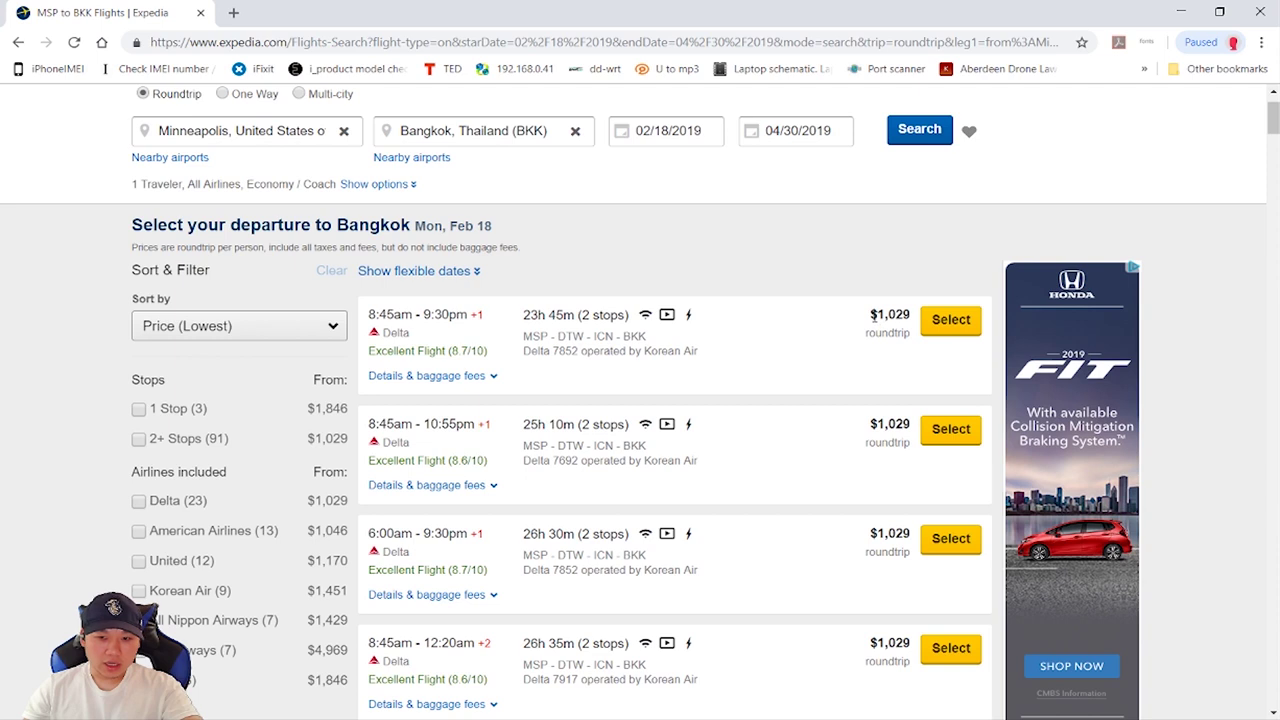
left_click_drag(872, 316, 911, 318)
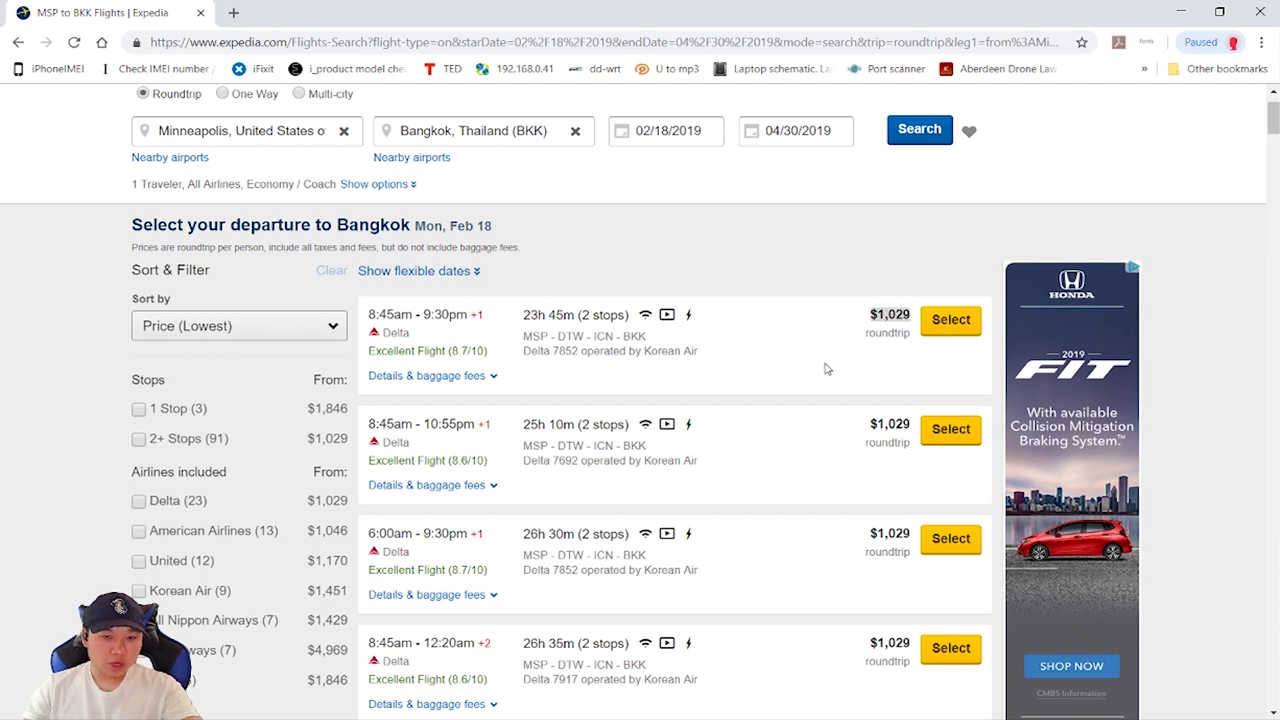
scroll(690, 368, "up", 1)
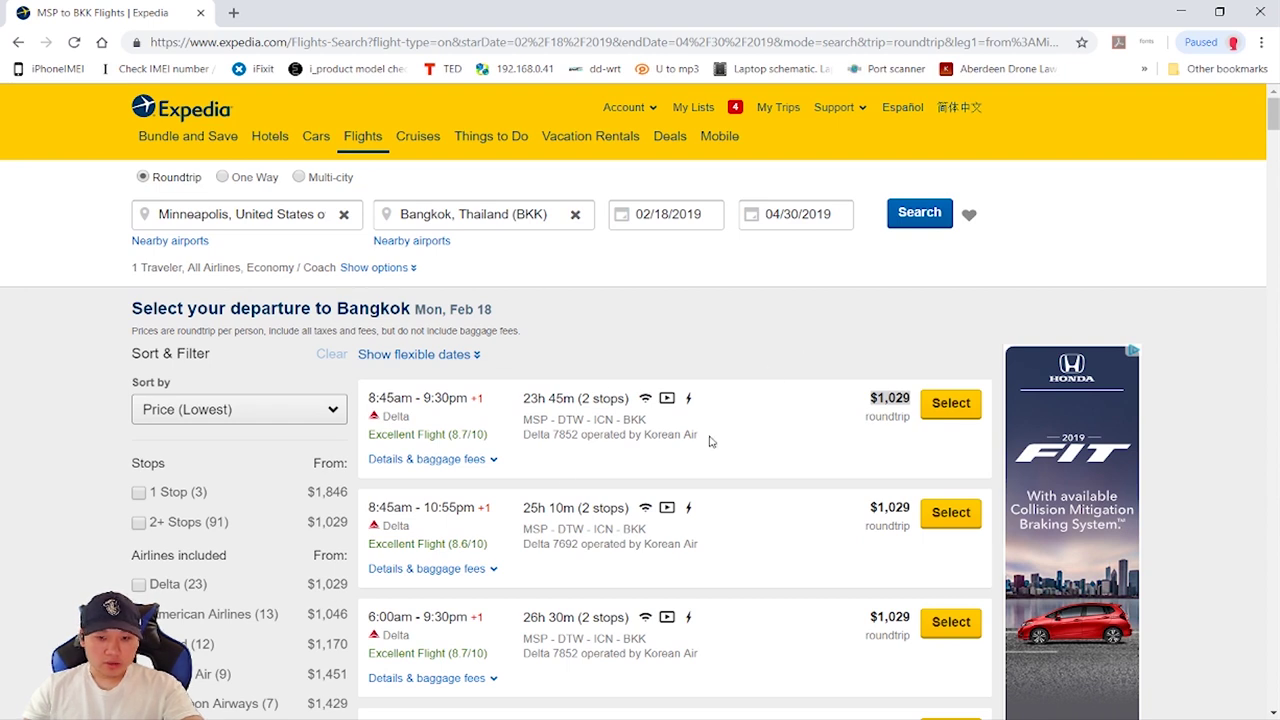
left_click(551, 371)
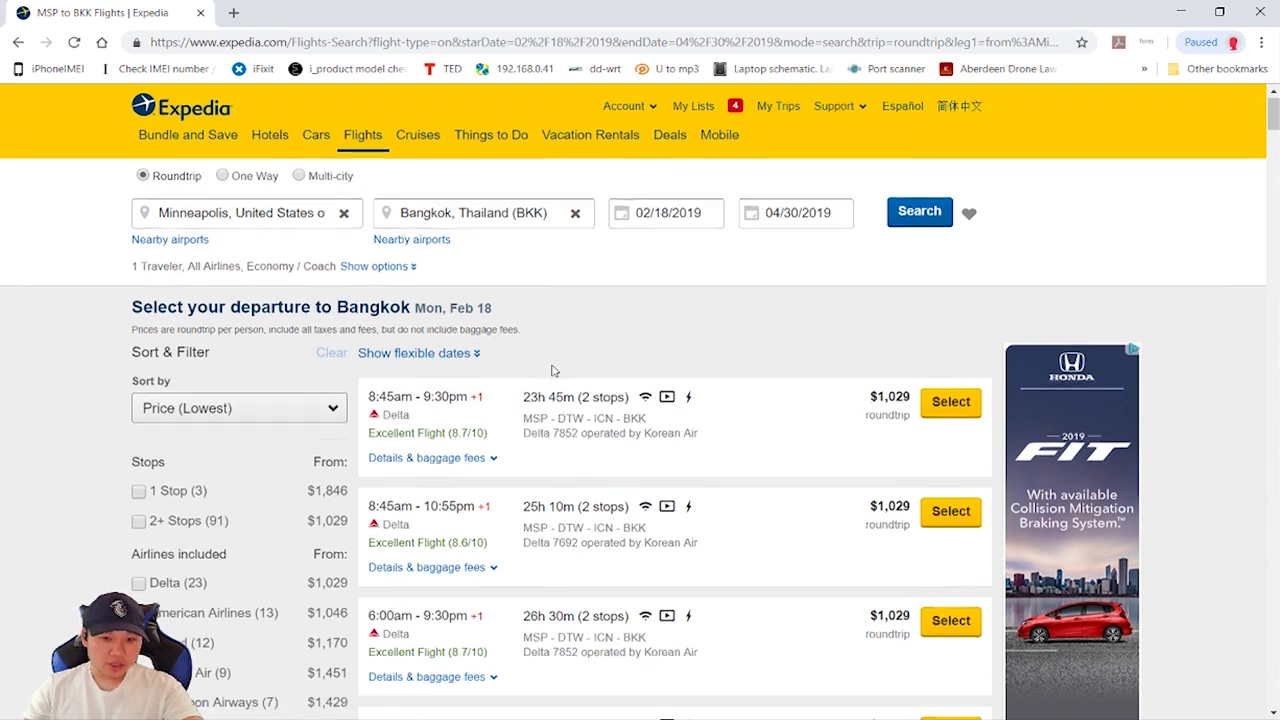
scroll(551, 371, "down", 3)
- Review the first flight's legs: Minneapolis–Detroit, 46m Detroit layover, Detroit–Seoul, Seoul–Bangkok
left_click(490, 208)
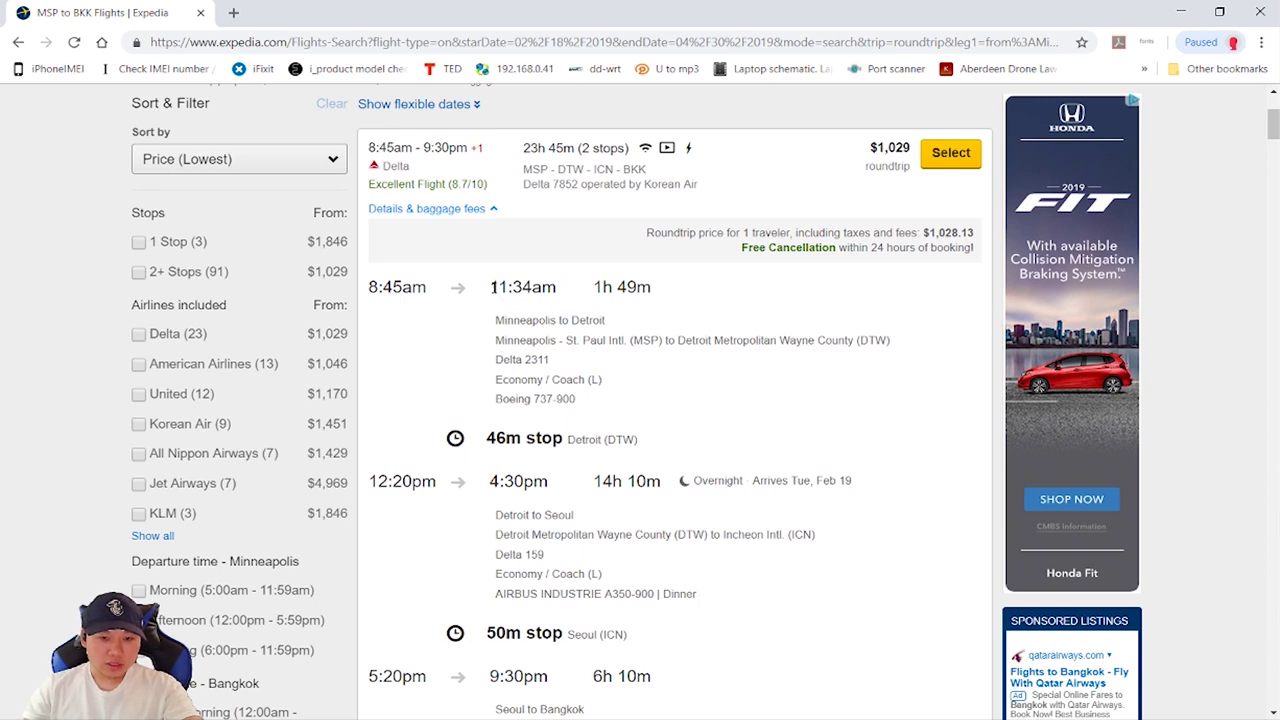
left_click_drag(491, 287, 631, 292)
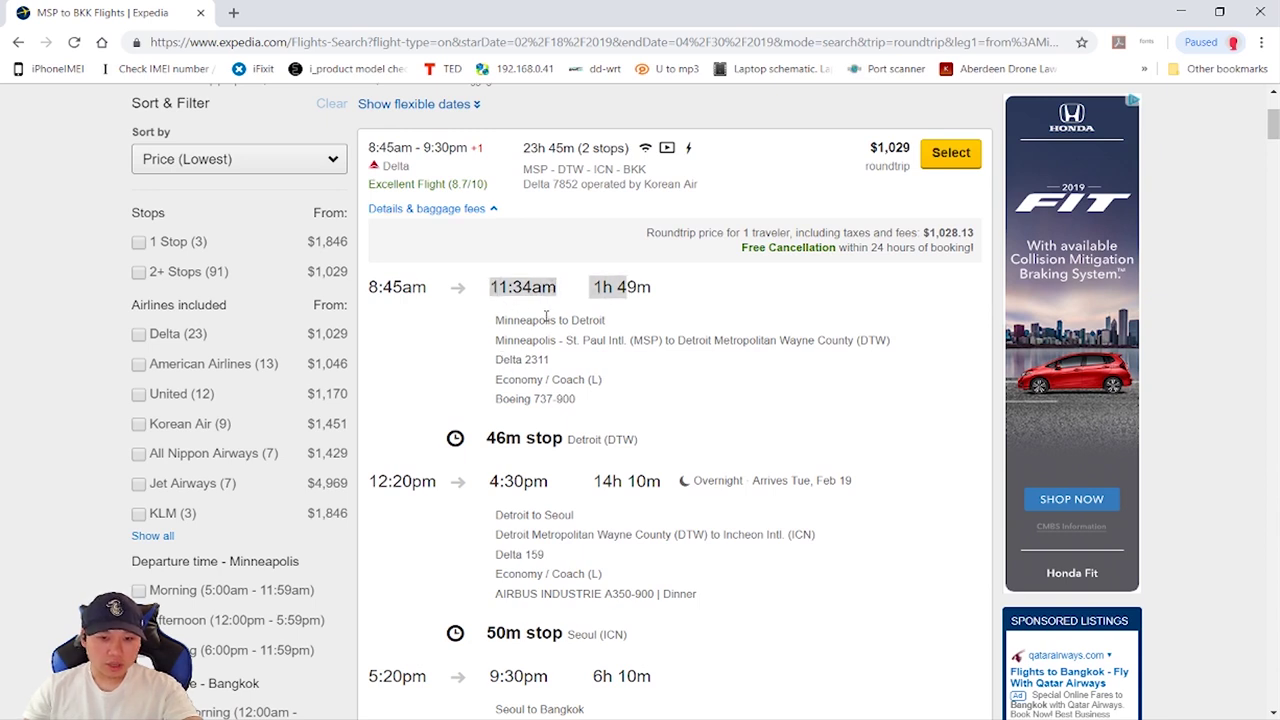
left_click_drag(493, 326, 618, 322)
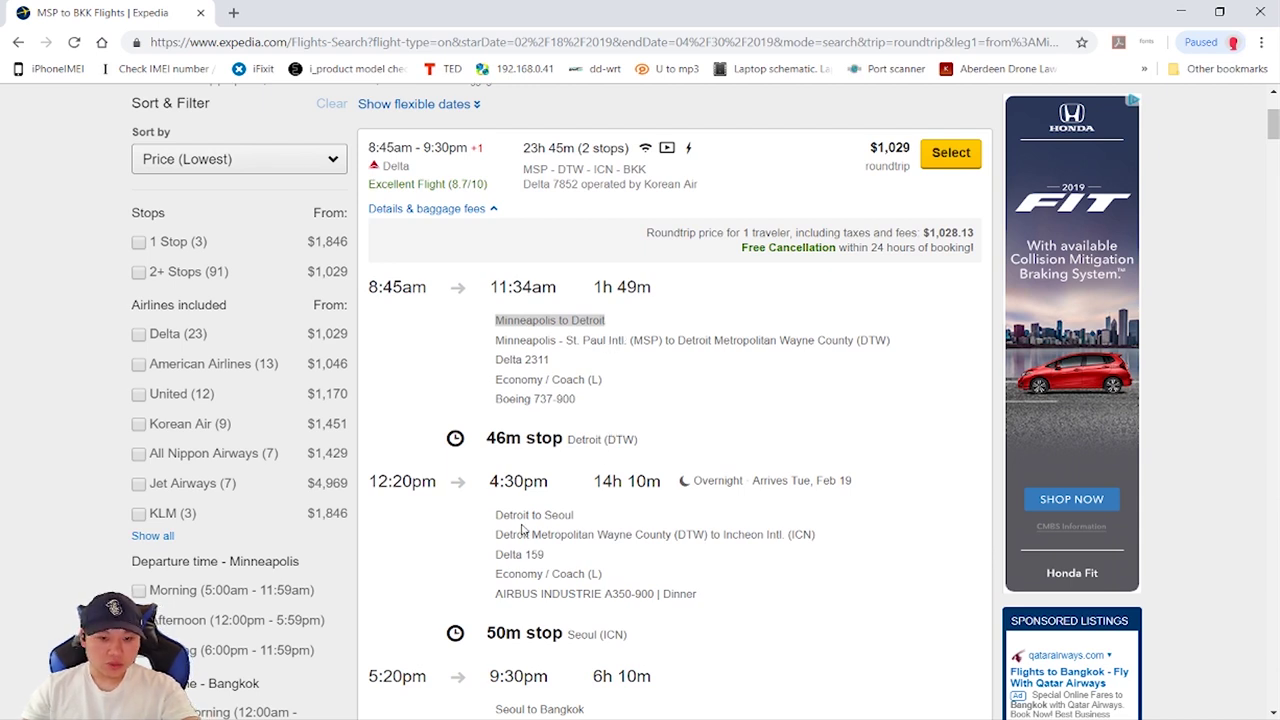
left_click_drag(498, 517, 583, 532)
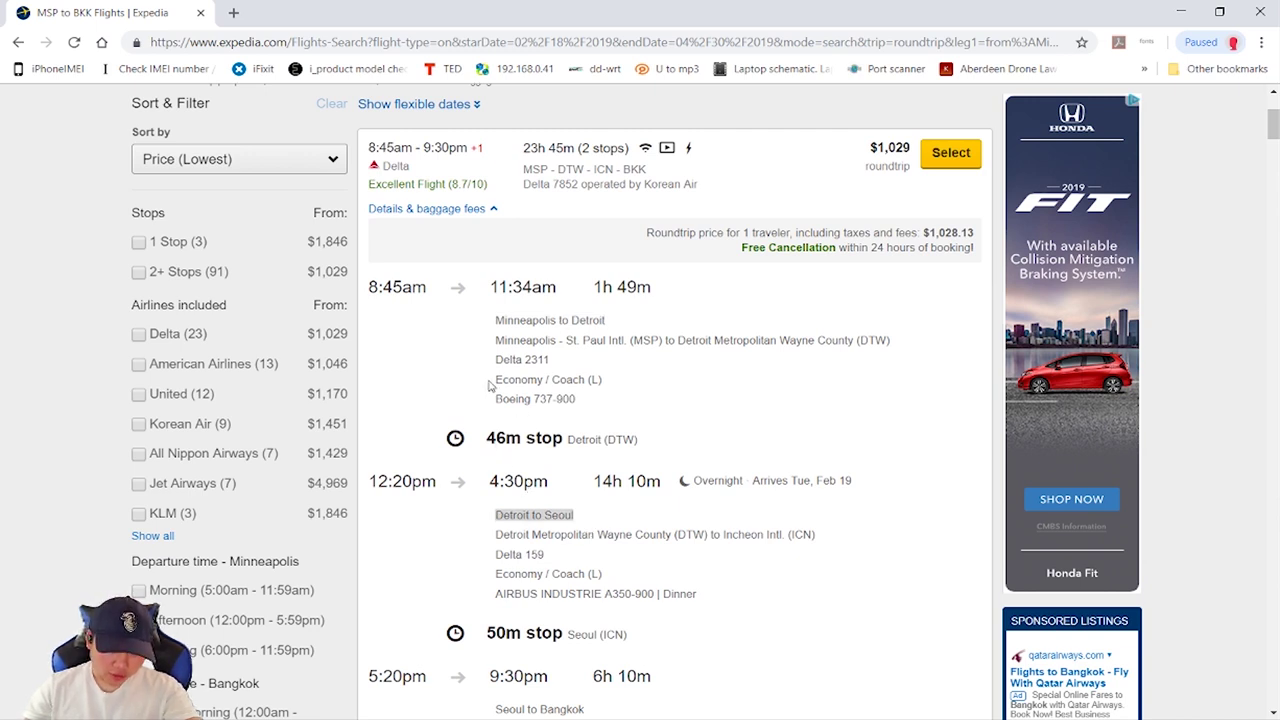
left_click_drag(489, 430, 556, 456)
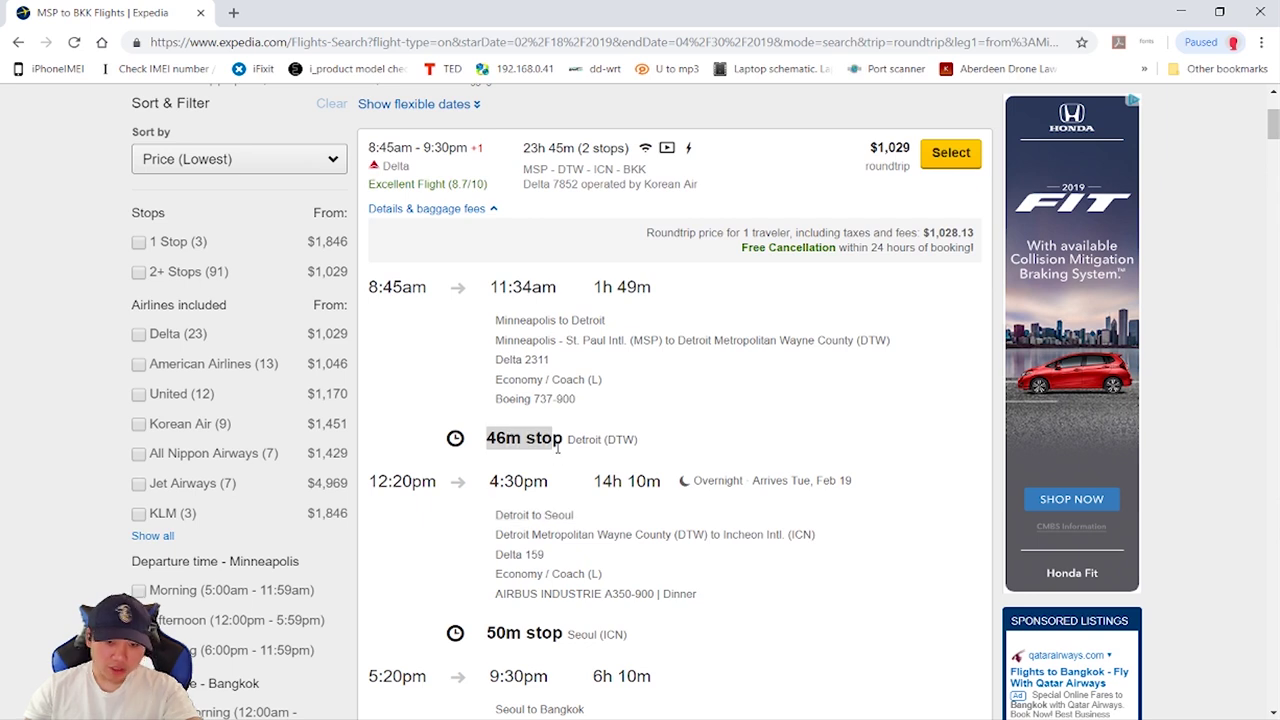
scroll(557, 448, "down", 1)
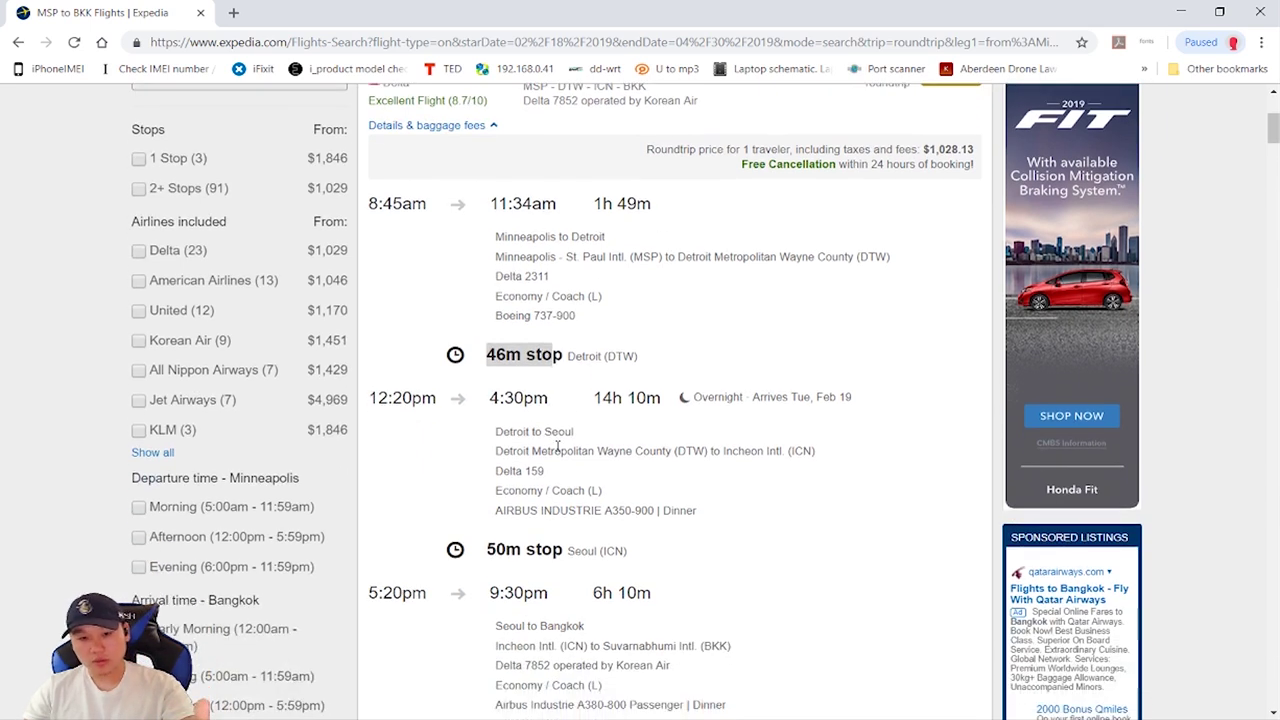
left_click_drag(499, 431, 566, 437)
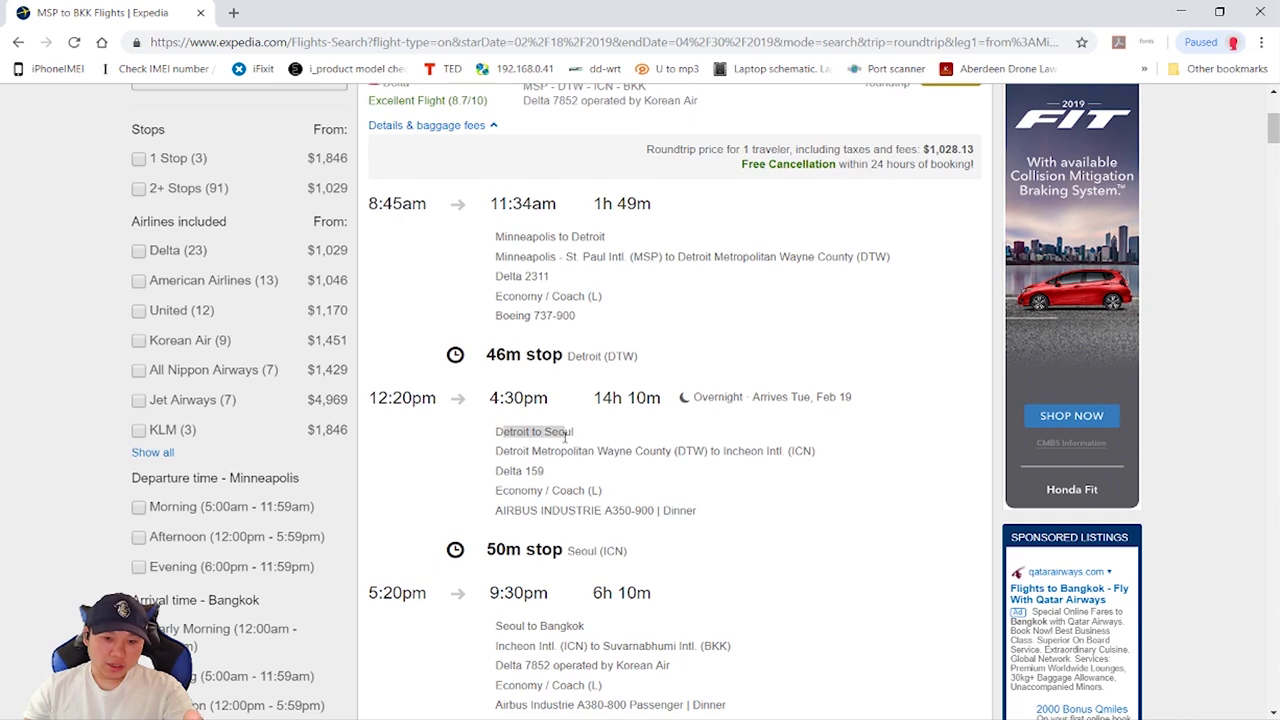
left_click(514, 432)
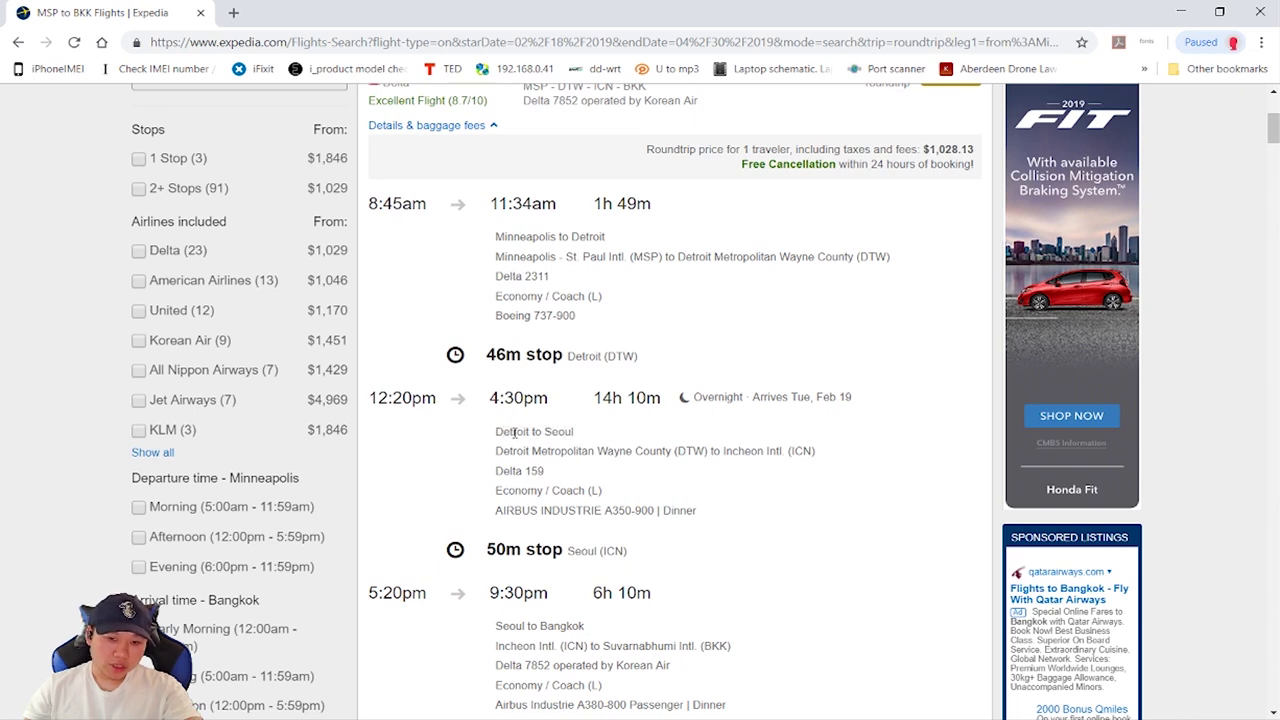
left_click_drag(493, 435, 573, 432)
scroll(573, 432, "down", 1)
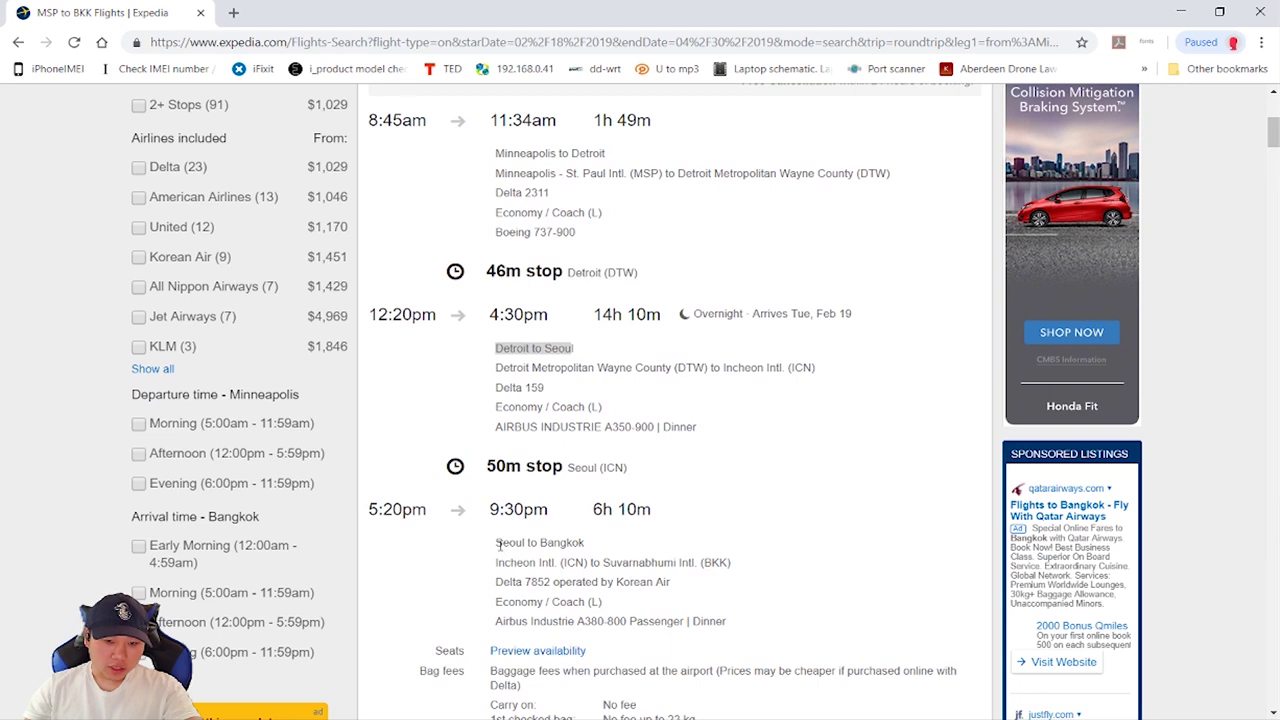
left_click_drag(497, 544, 575, 537)
left_click_drag(488, 465, 582, 470)
scroll(560, 498, "down", 1)
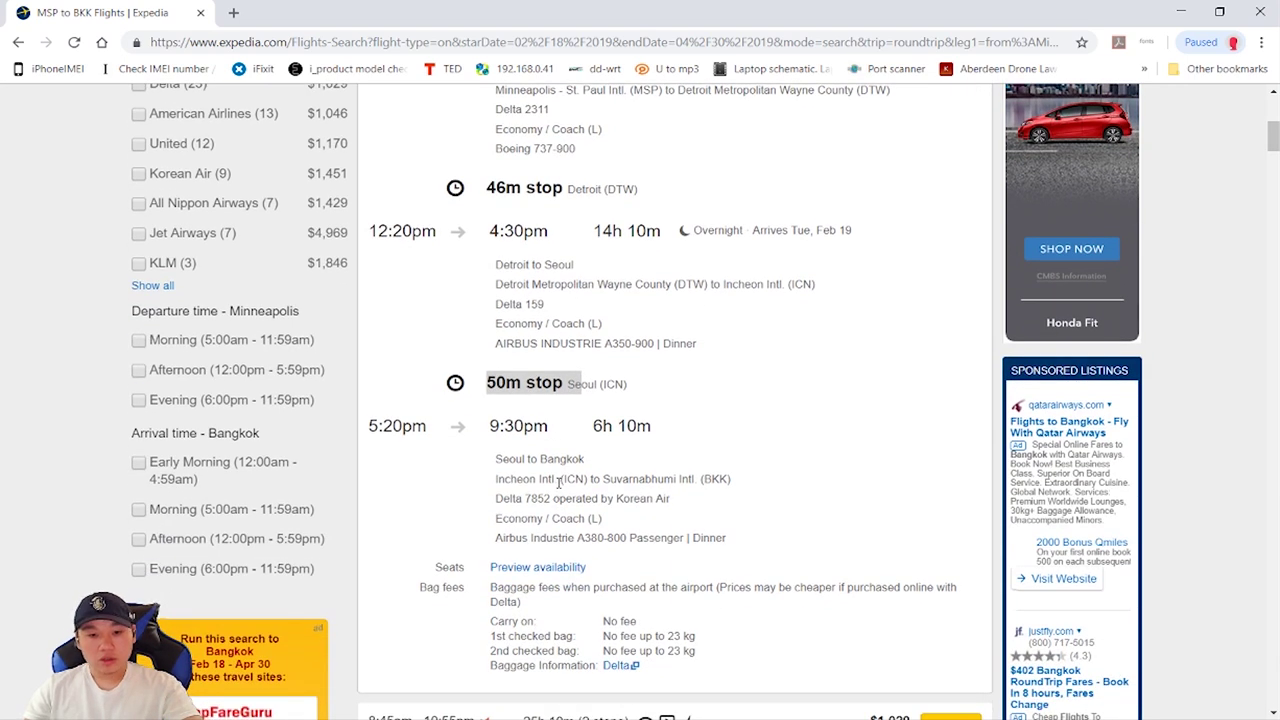
scroll(558, 490, "down", 2)
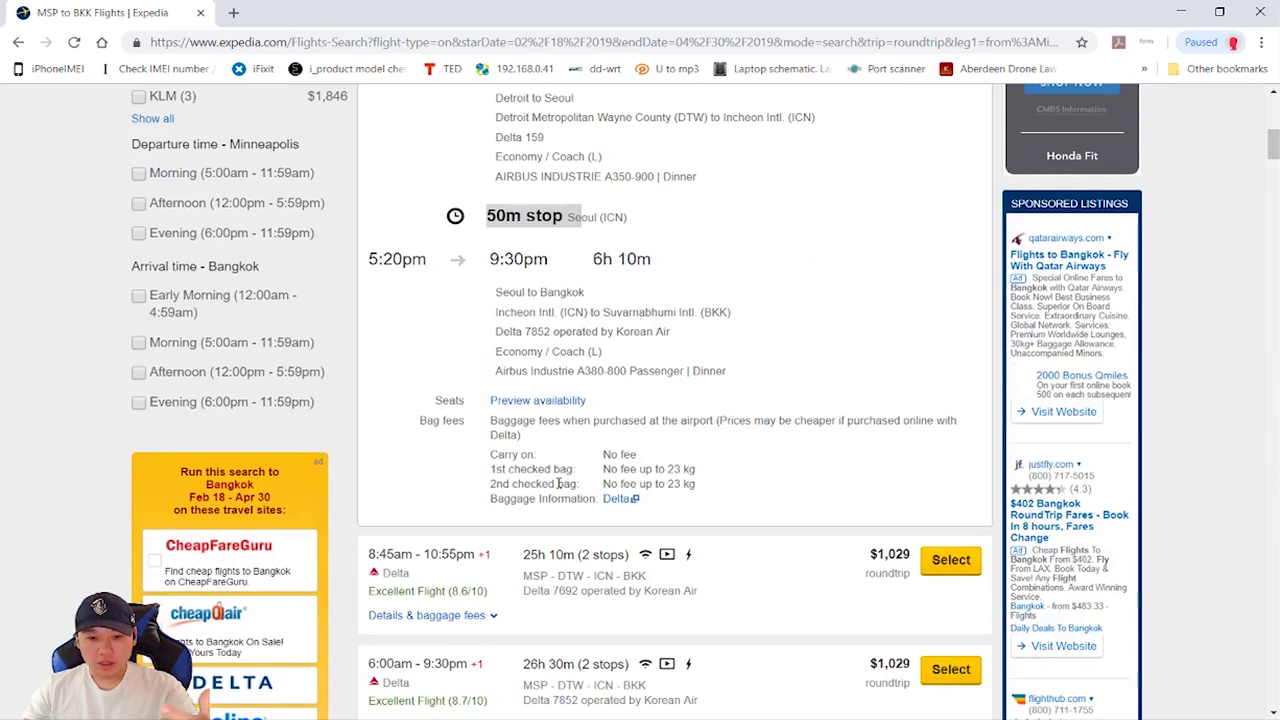
- Check the 8:45am–10:55pm flight's details and select it as the Delta departure
left_click(494, 619)
scroll(496, 624, "down", 7)
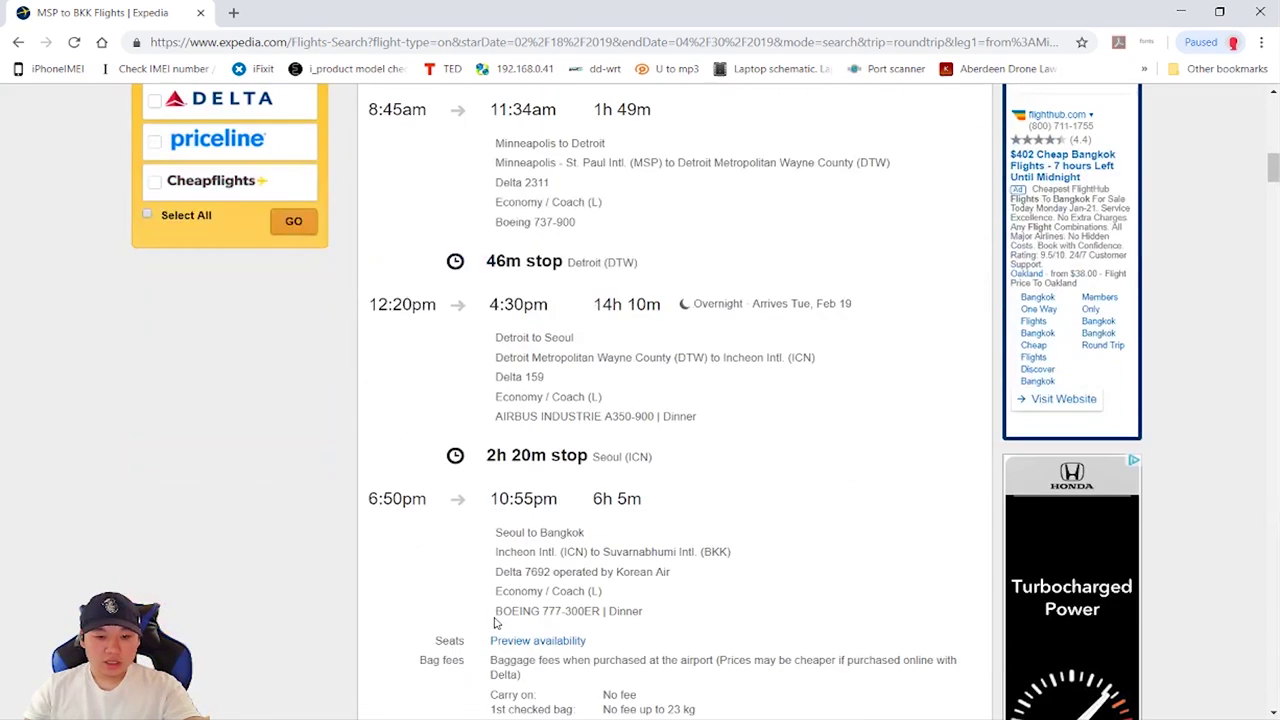
scroll(494, 622, "up", 1)
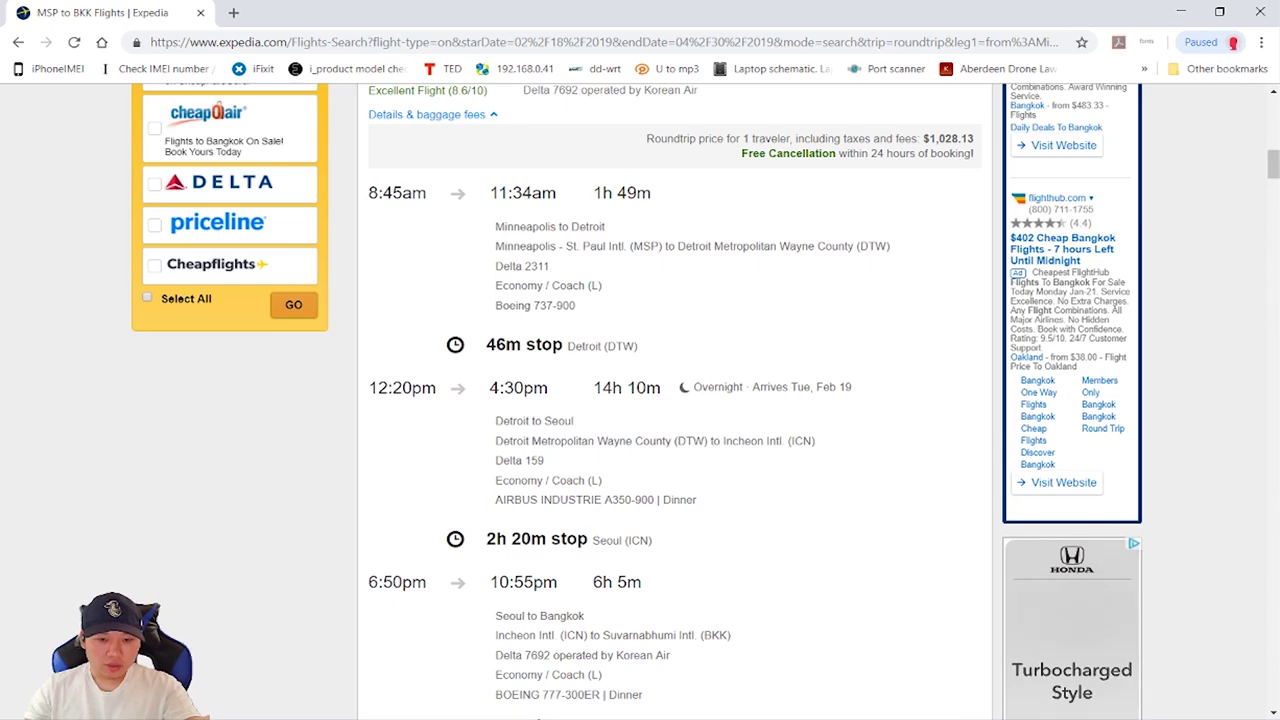
scroll(519, 619, "up", 8)
scroll(519, 619, "down", 1)
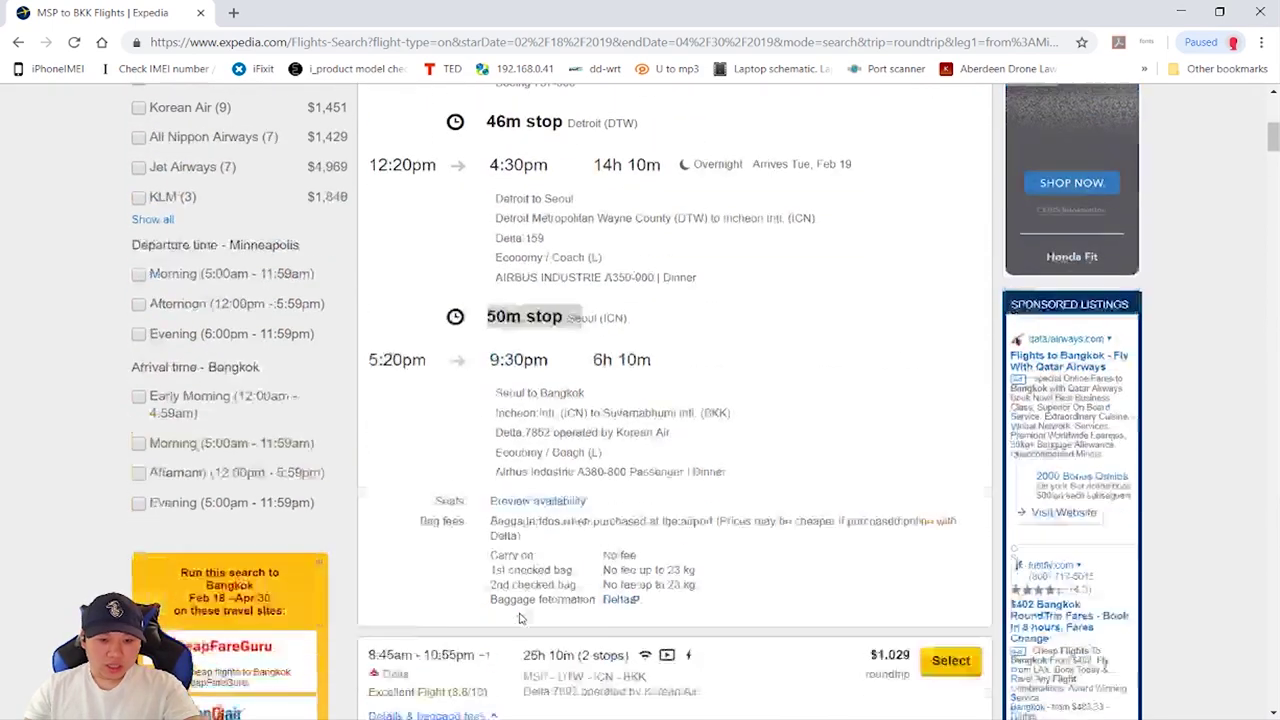
scroll(519, 619, "down", 2)
scroll(502, 528, "up", 5)
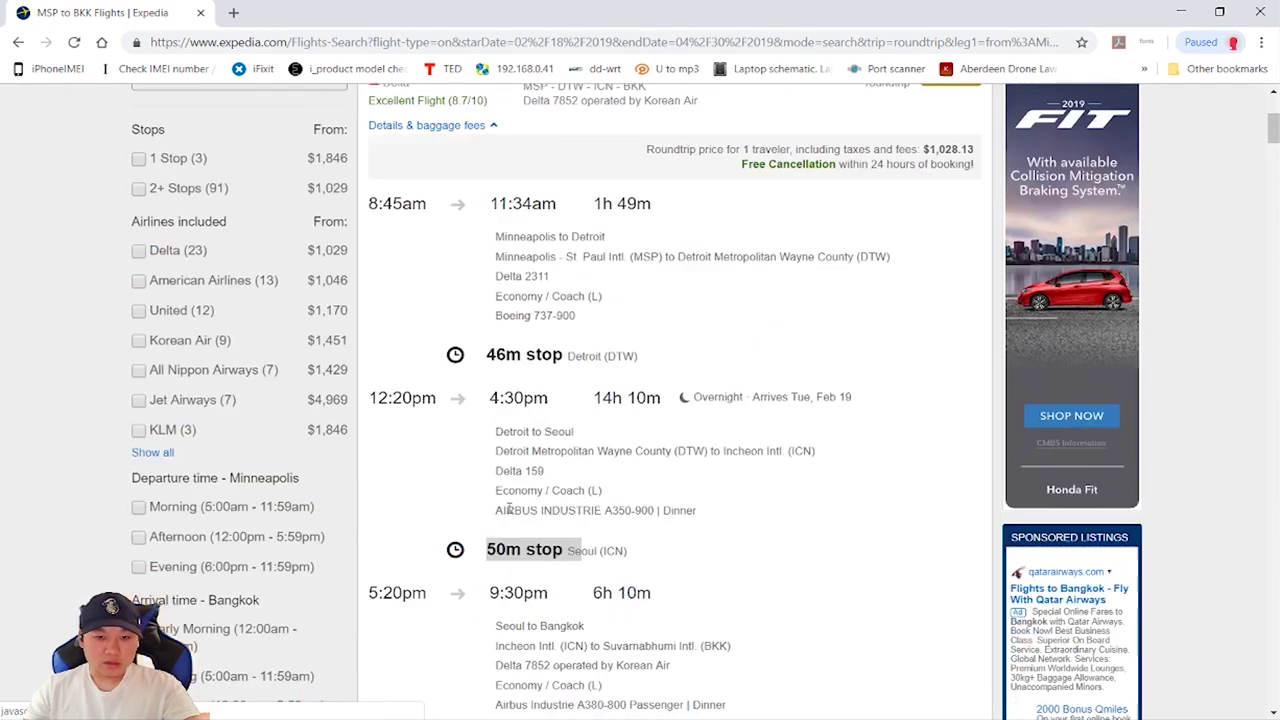
scroll(790, 343, "up", 4)
left_click(950, 404)
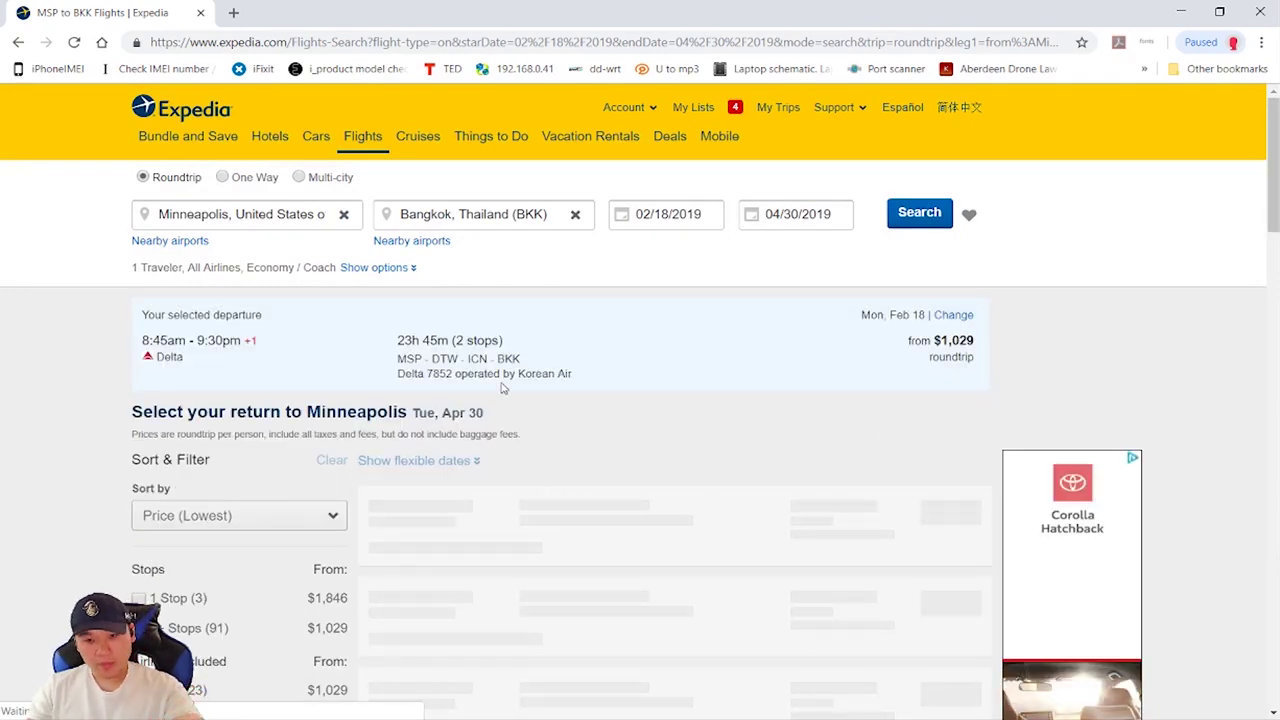
- Select the 11:50am Delta return flight from Bangkok at +$0
scroll(432, 312, "down", 3)
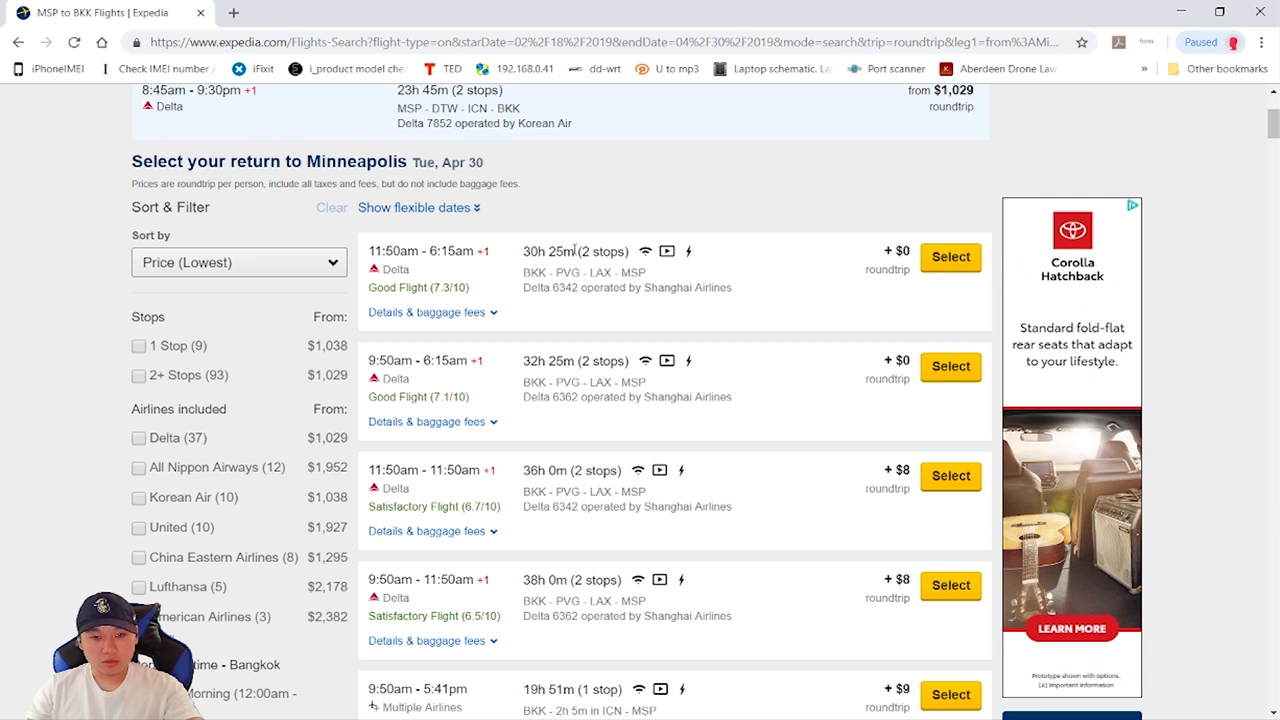
left_click(935, 258)
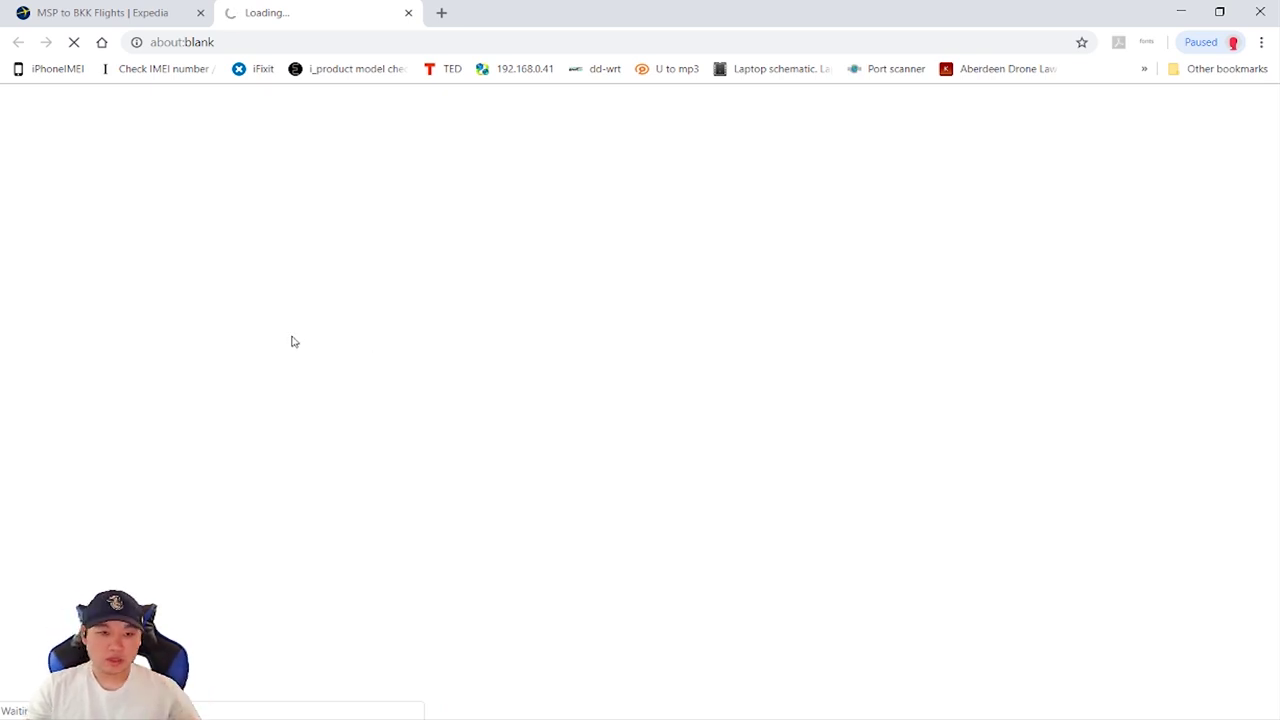
- Review both Delta flights and the $1,028.13 trip total, then continue booking
scroll(274, 351, "down", 1)
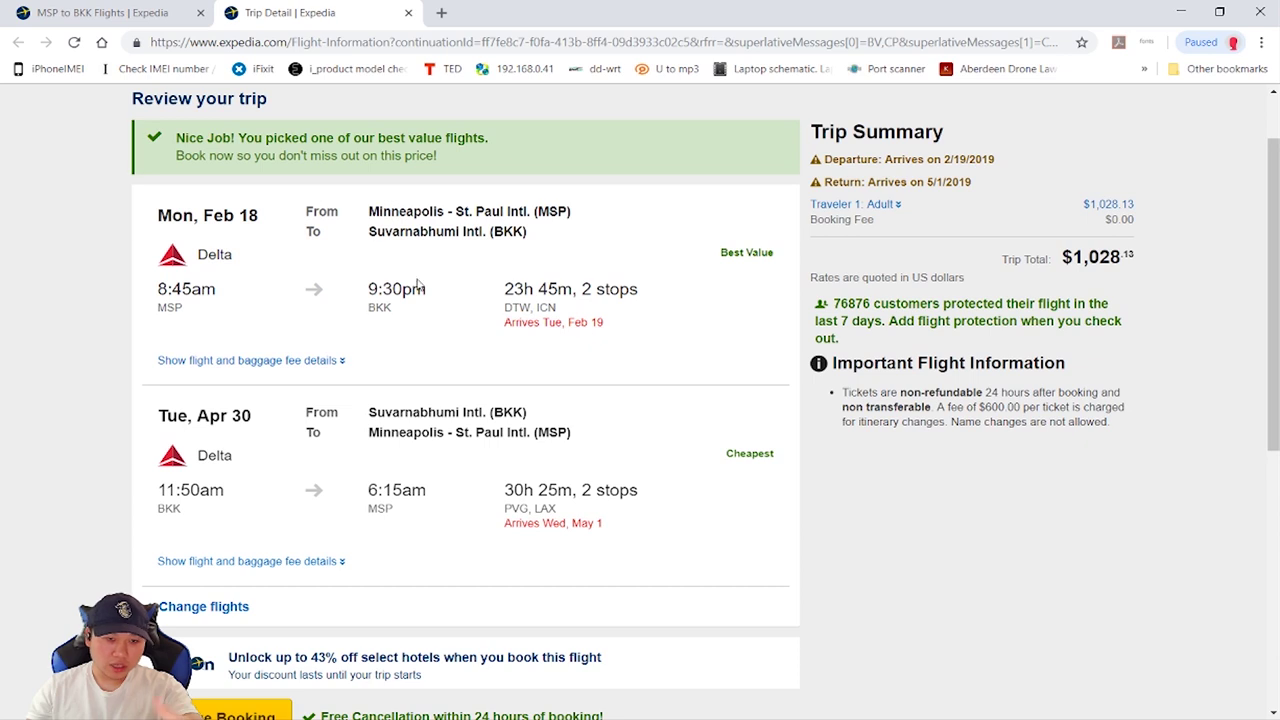
scroll(267, 528, "down", 1)
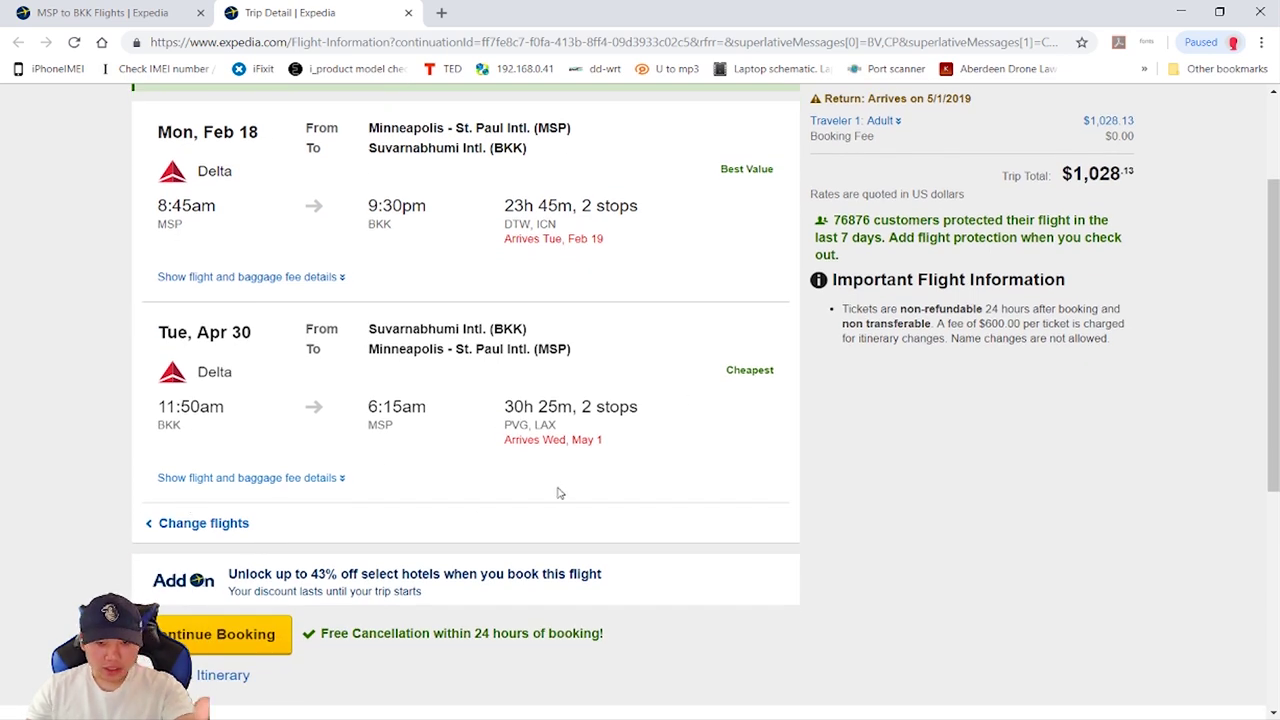
scroll(468, 510, "down", 2)
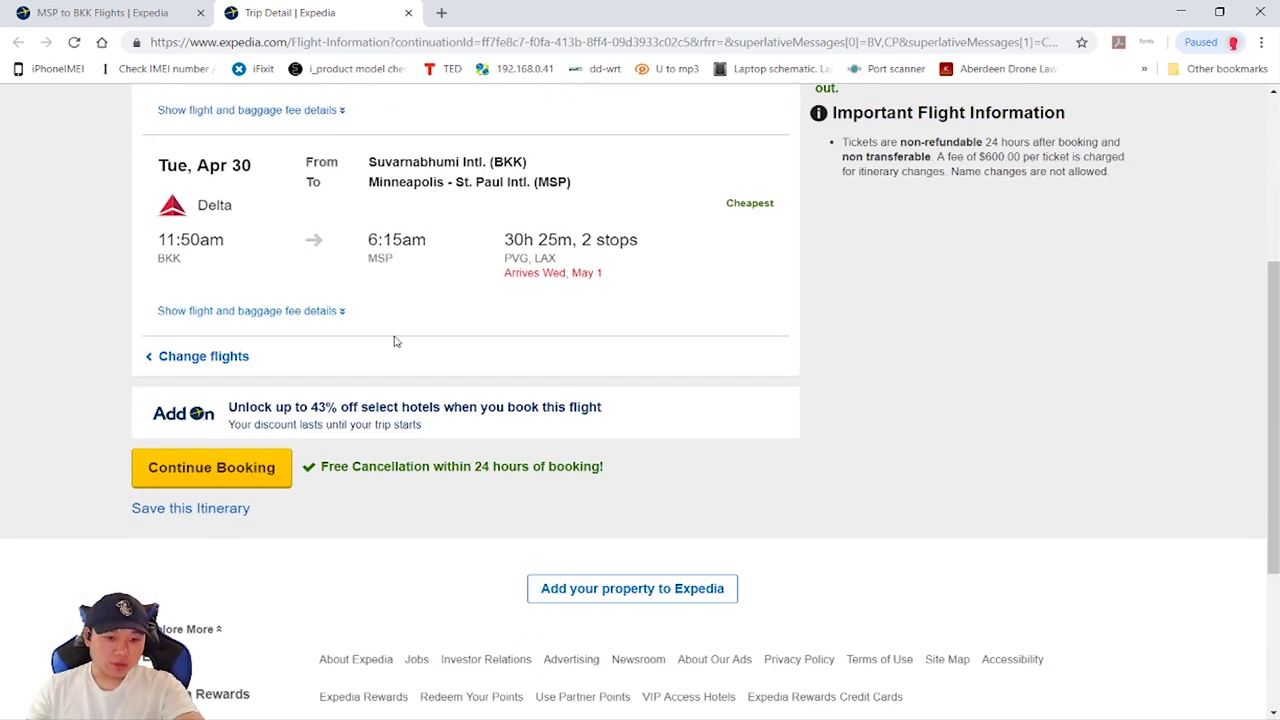
left_click(214, 472)
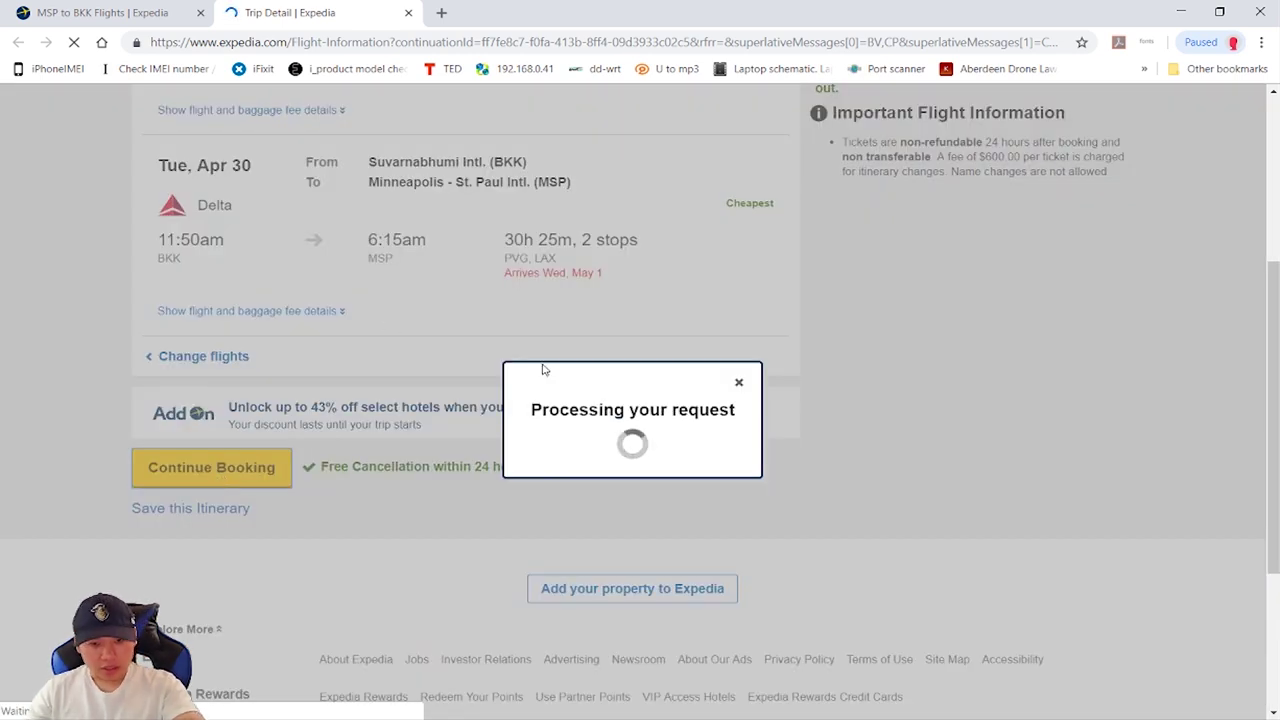
- Look over the traveler's first, middle and last name fields and scroll to Protect your flight
scroll(477, 486, "down", 3)
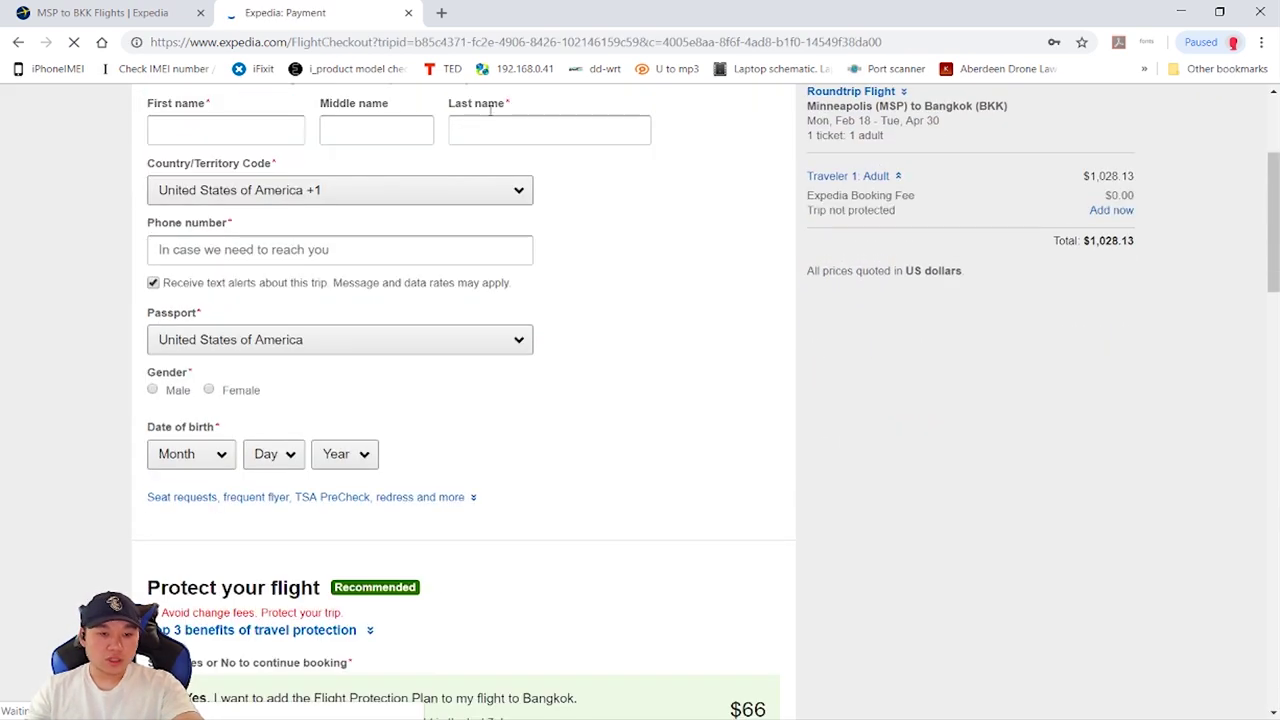
scroll(360, 191, "up", 2)
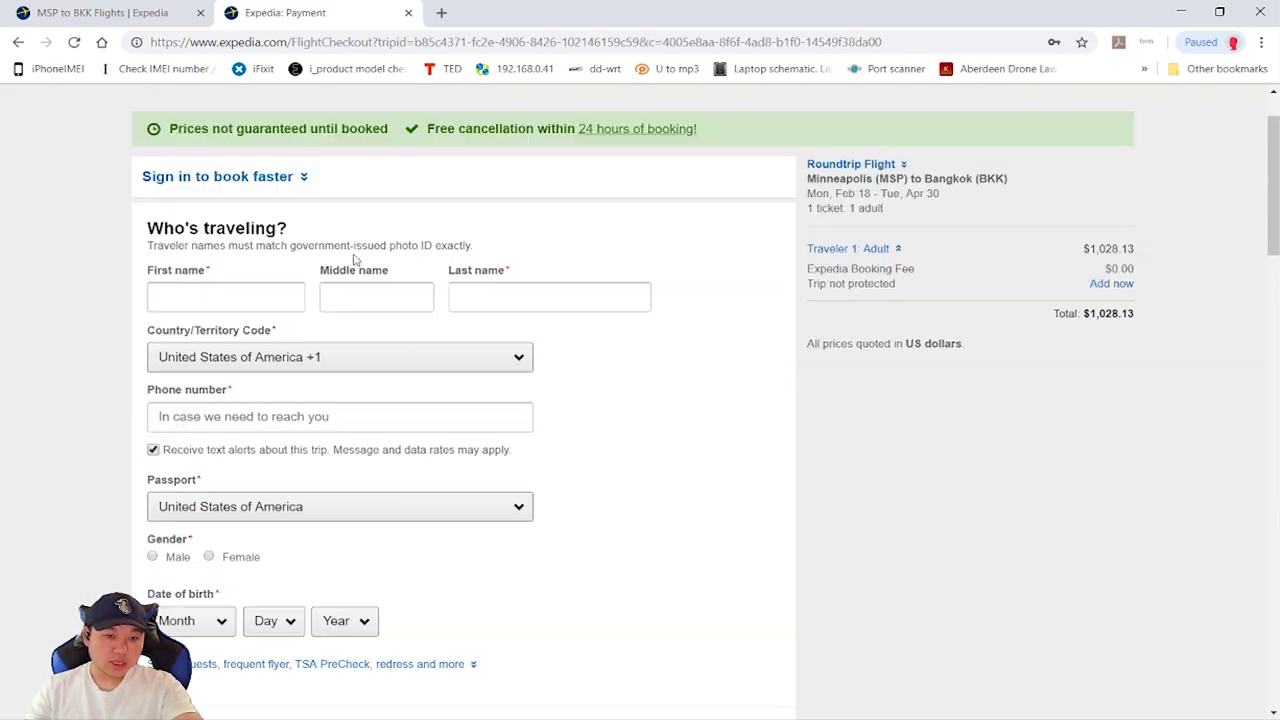
left_click(391, 303)
left_click(568, 300)
left_click(676, 622)
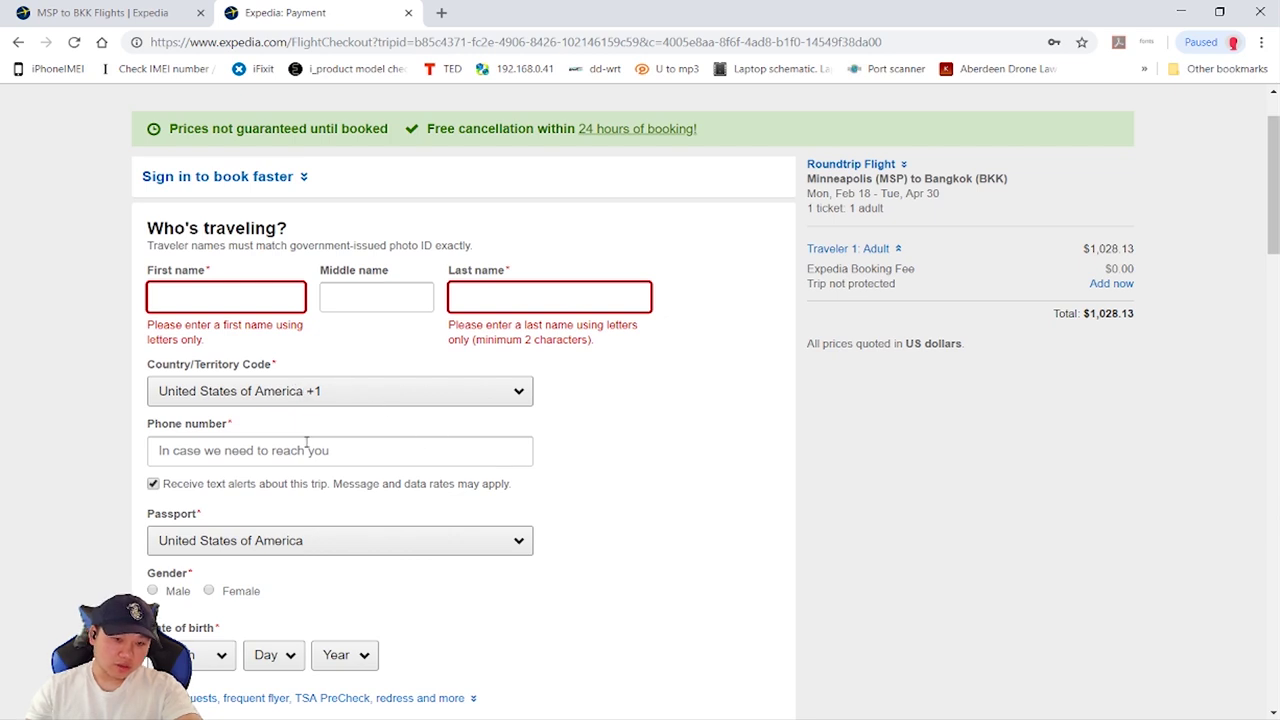
scroll(477, 551, "down", 3)
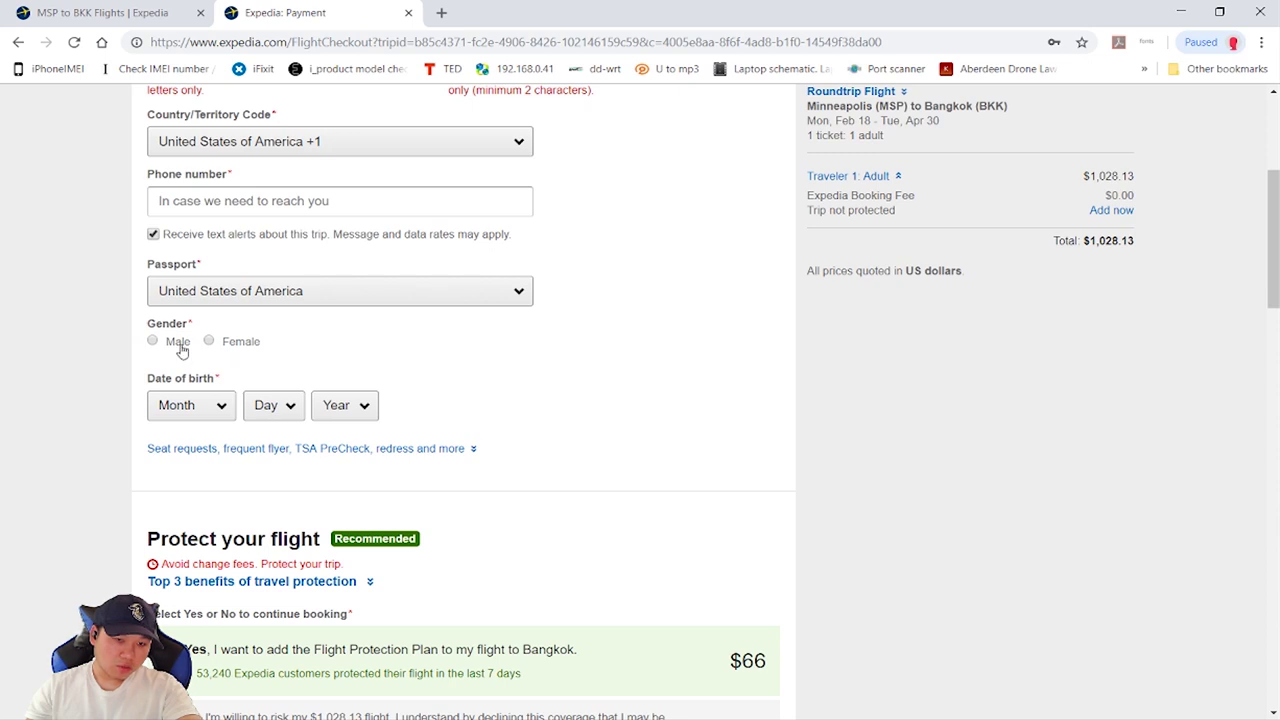
scroll(241, 410, "down", 4)
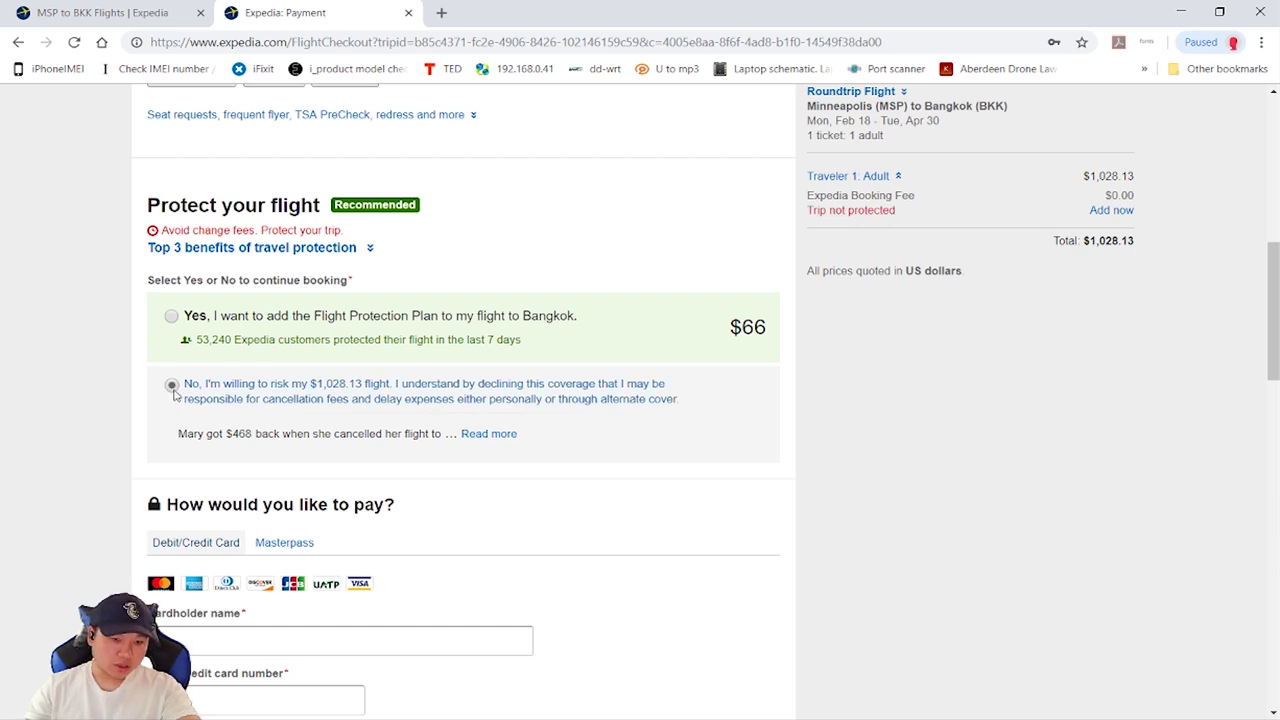
- Scroll through the empty payment card, billing address and confirmation e-mail sections
scroll(130, 497, "down", 3)
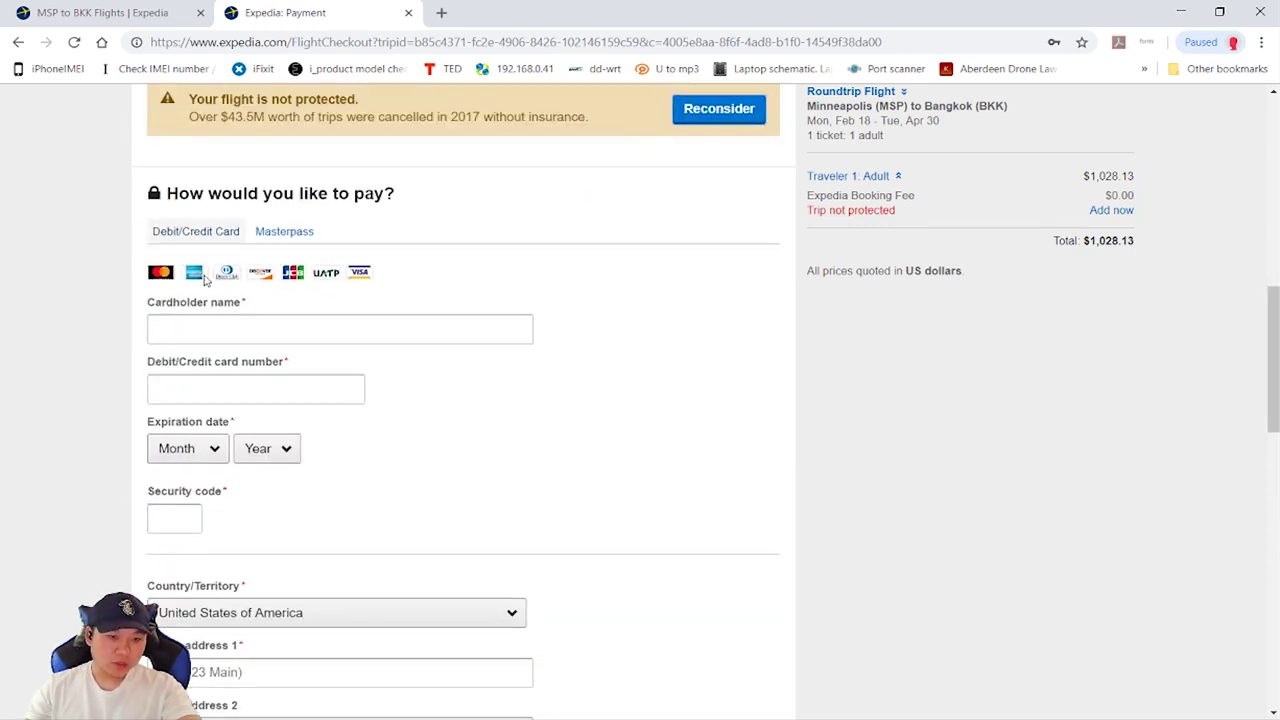
scroll(228, 490, "down", 4)
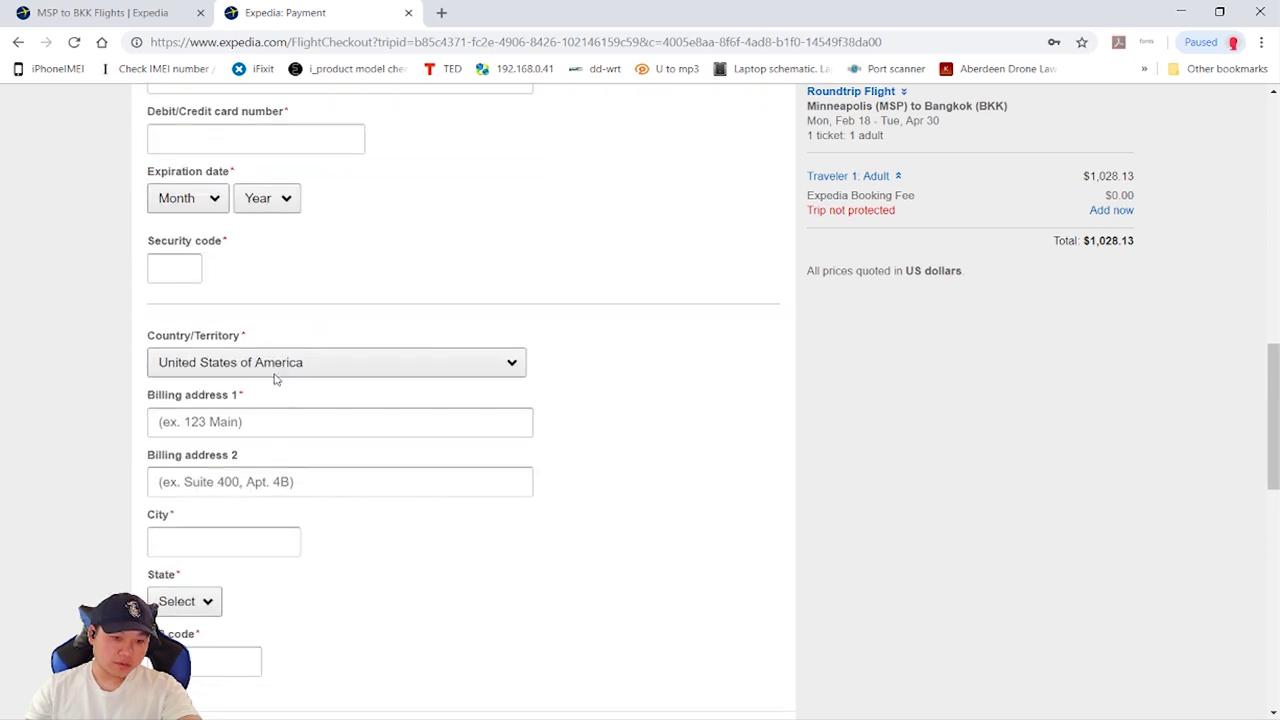
scroll(270, 455, "down", 3)
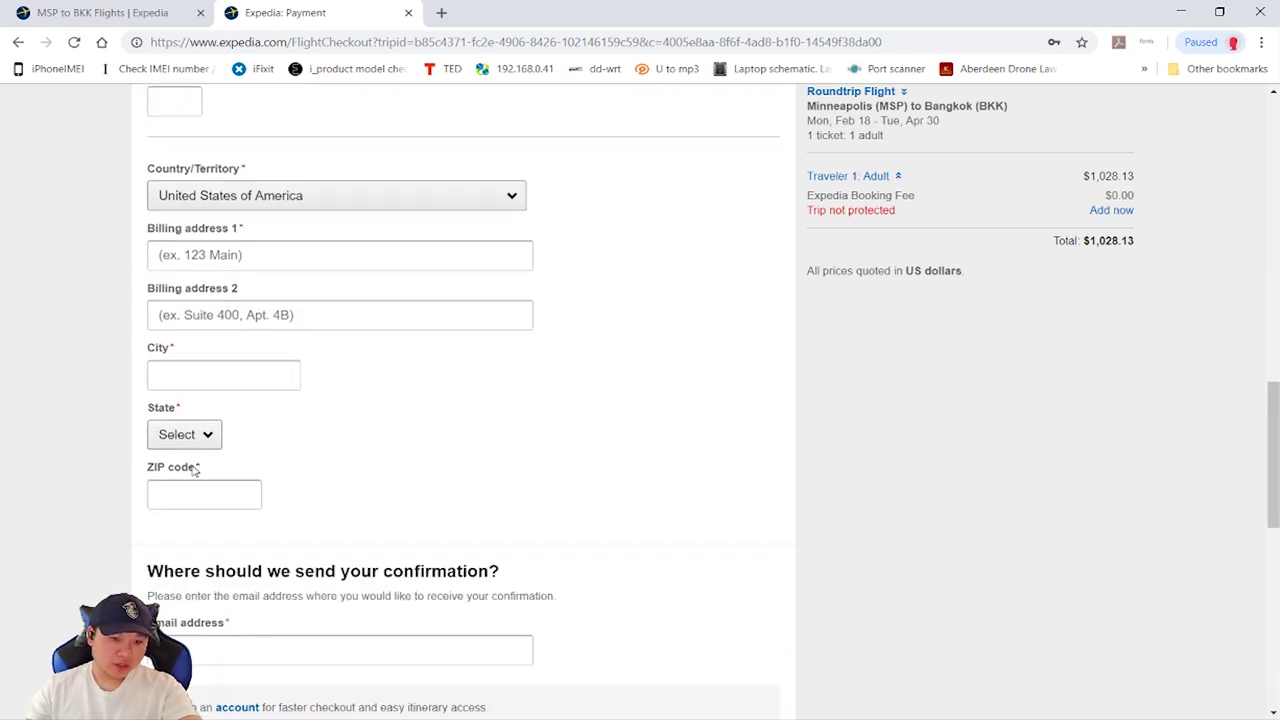
scroll(194, 575, "down", 3)
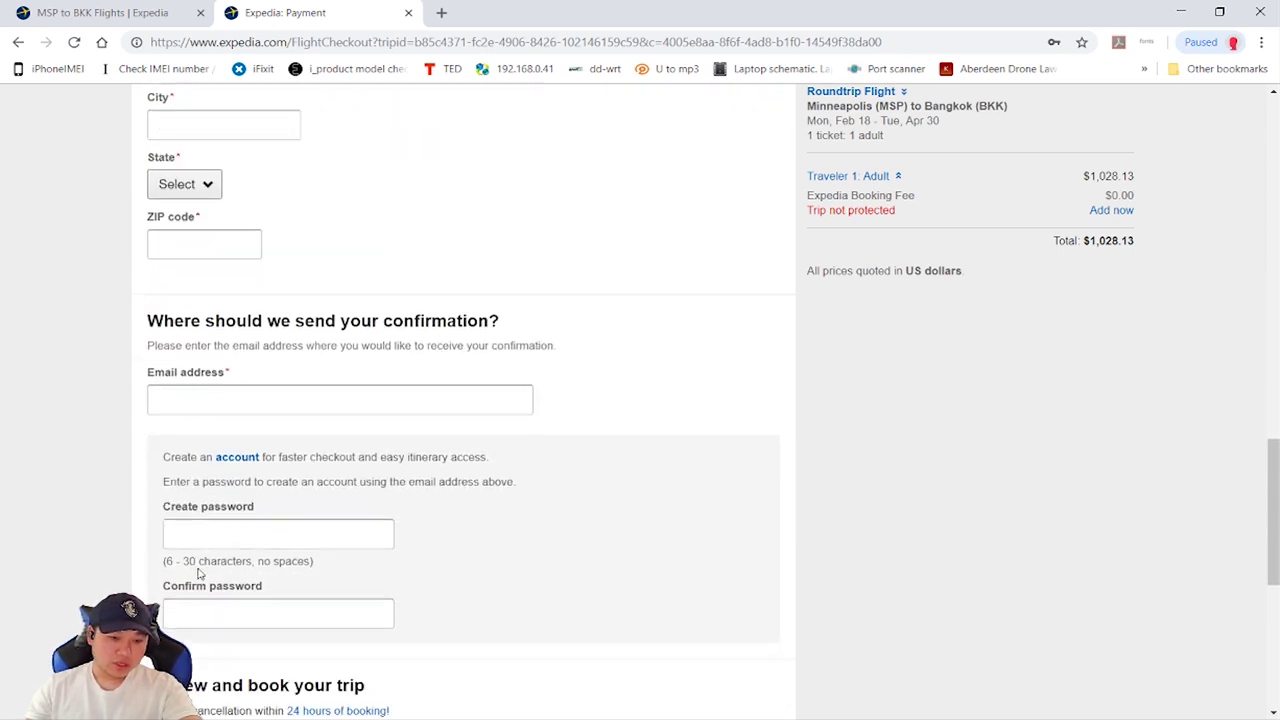
- Autofill the confirmation e-mail field with the saved address, then open a new browser tab
left_click(231, 409)
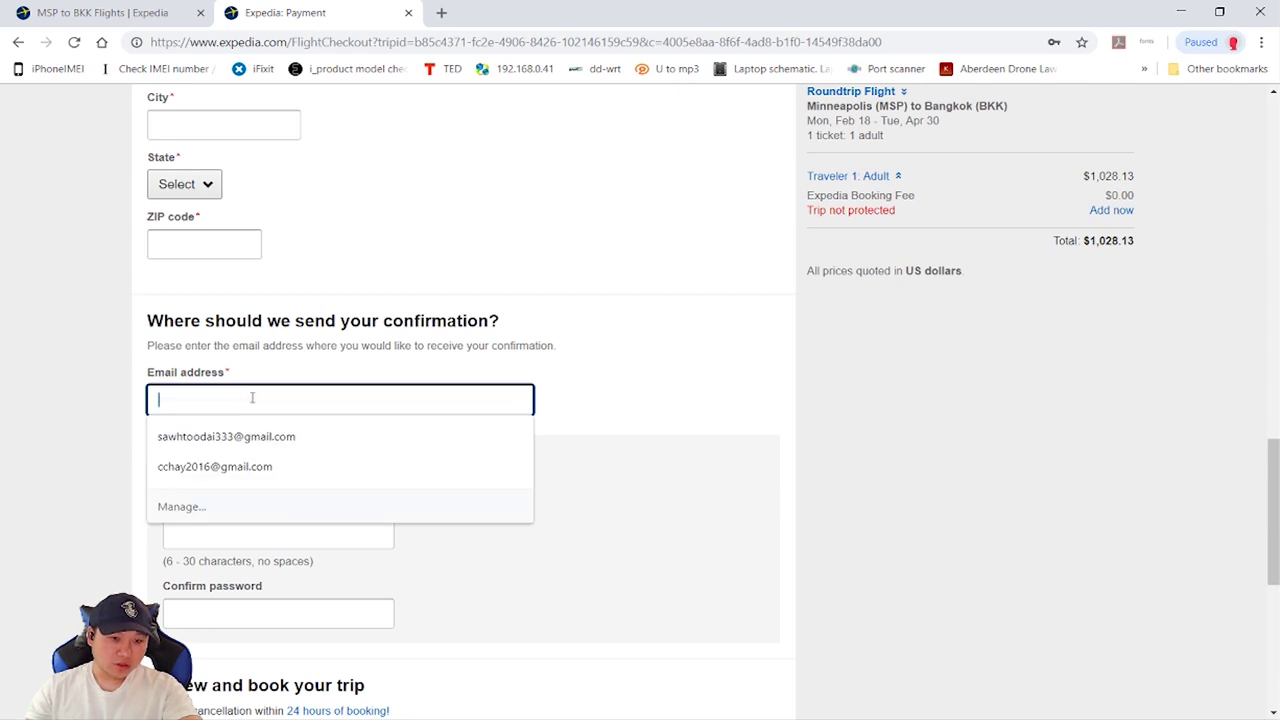
left_click(250, 432)
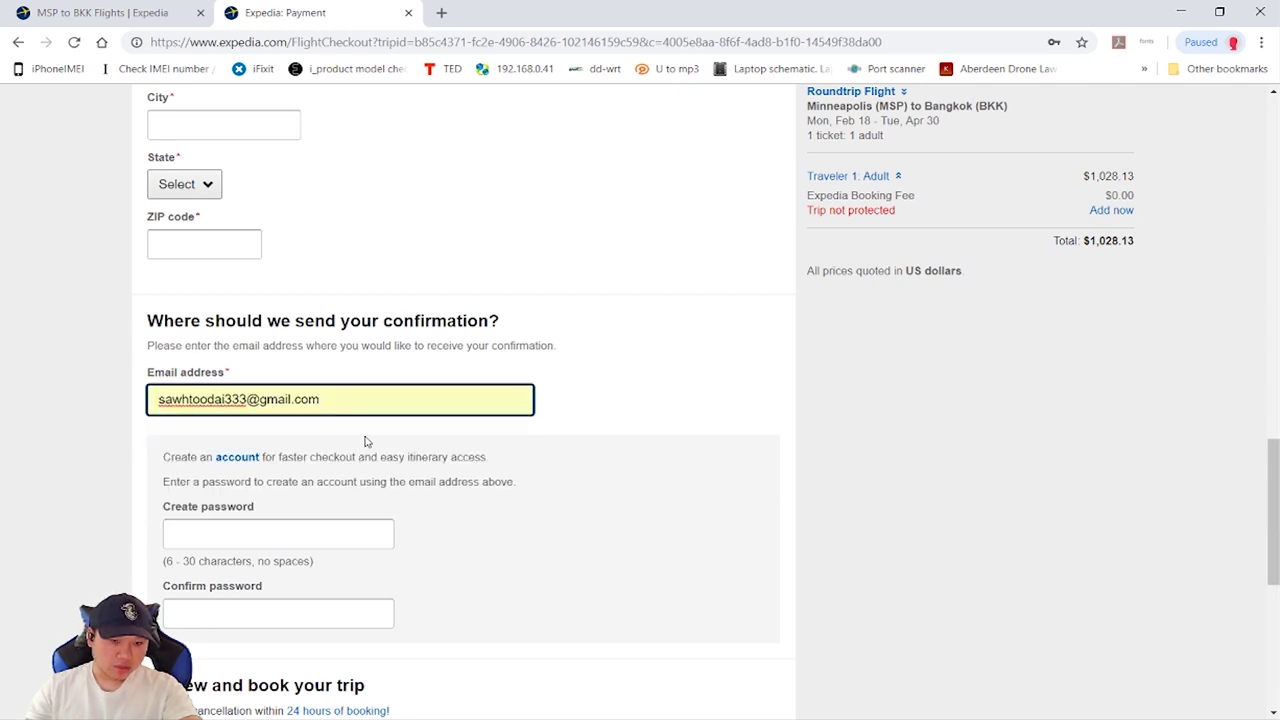
scroll(359, 480, "down", 2)
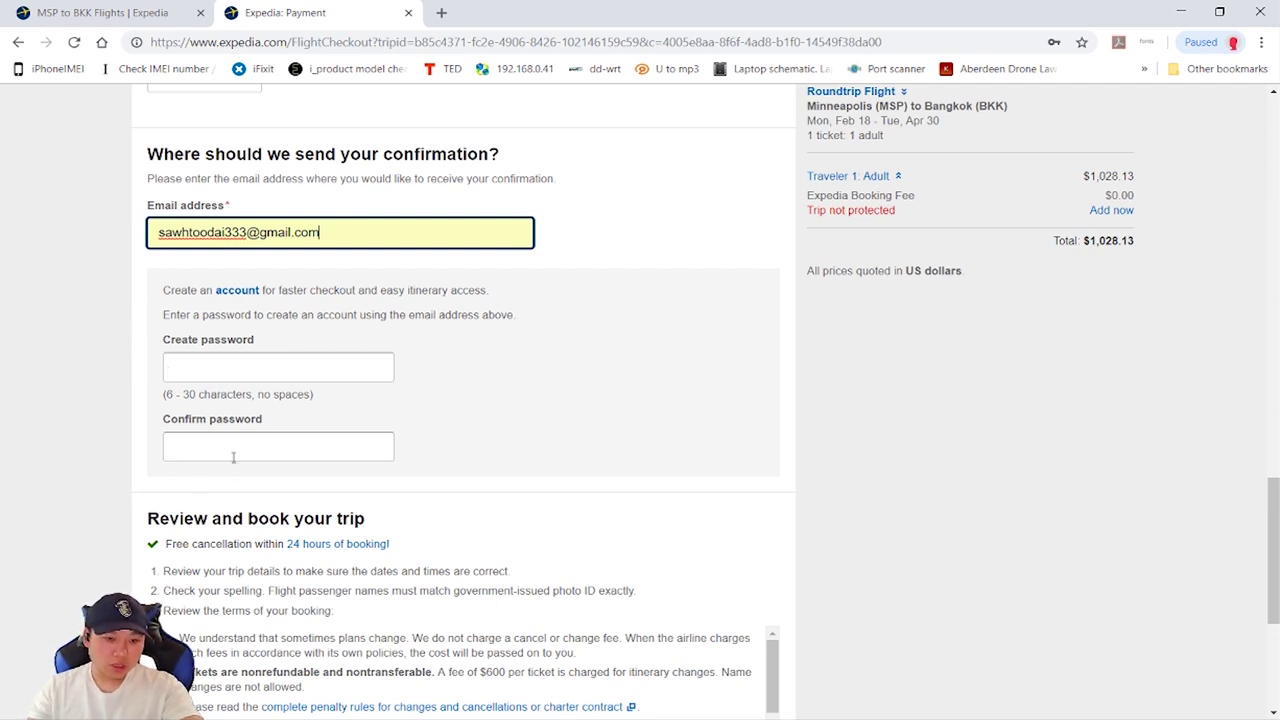
scroll(233, 457, "down", 2)
scroll(255, 470, "up", 4)
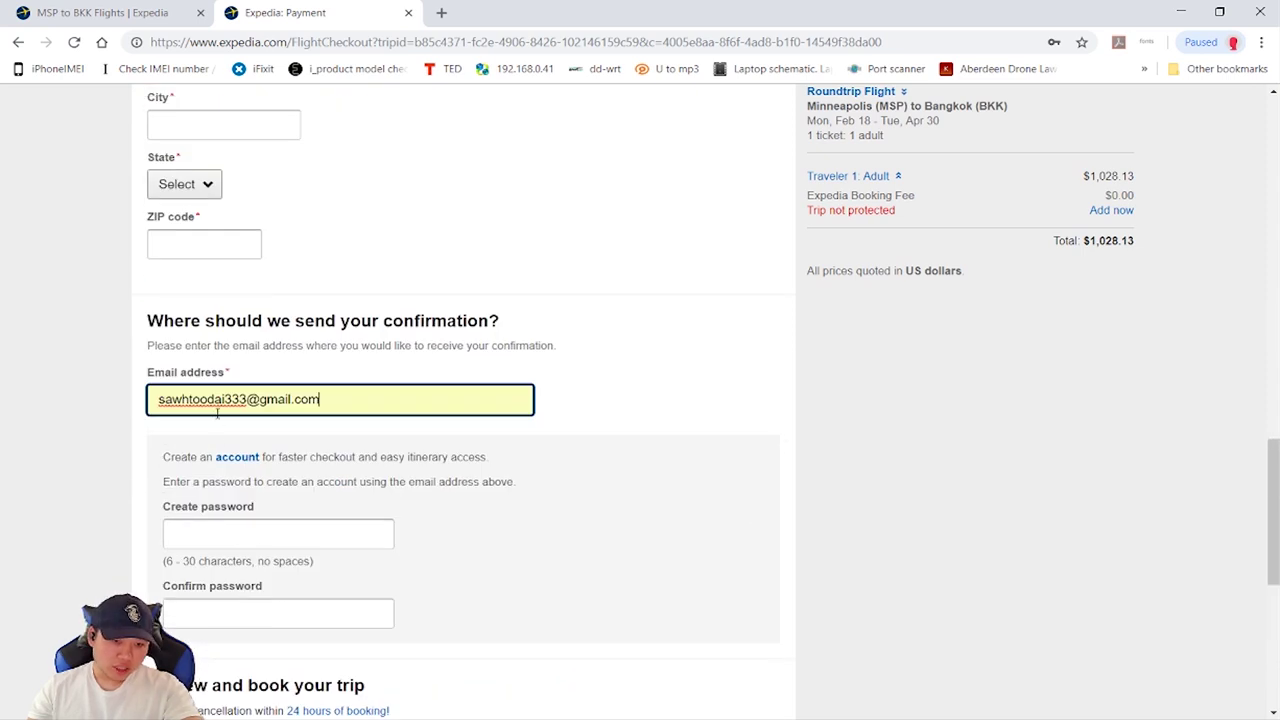
scroll(217, 413, "down", 6)
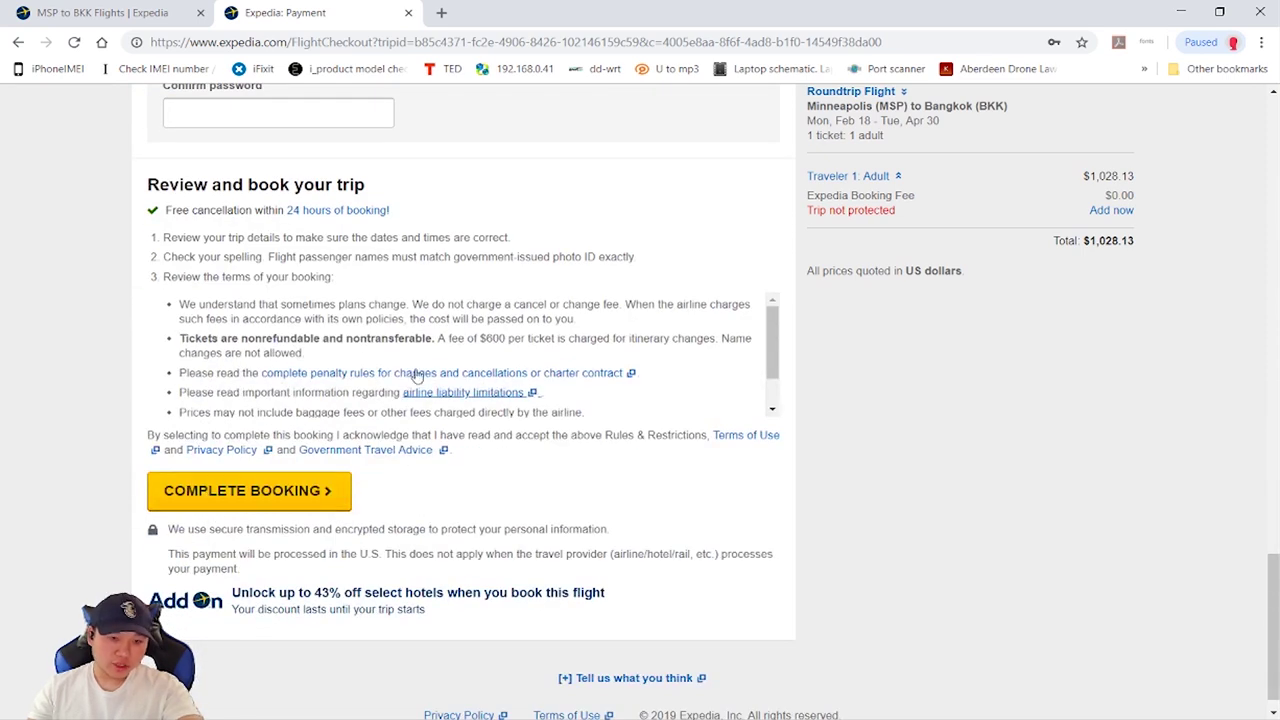
scroll(403, 451, "up", 6)
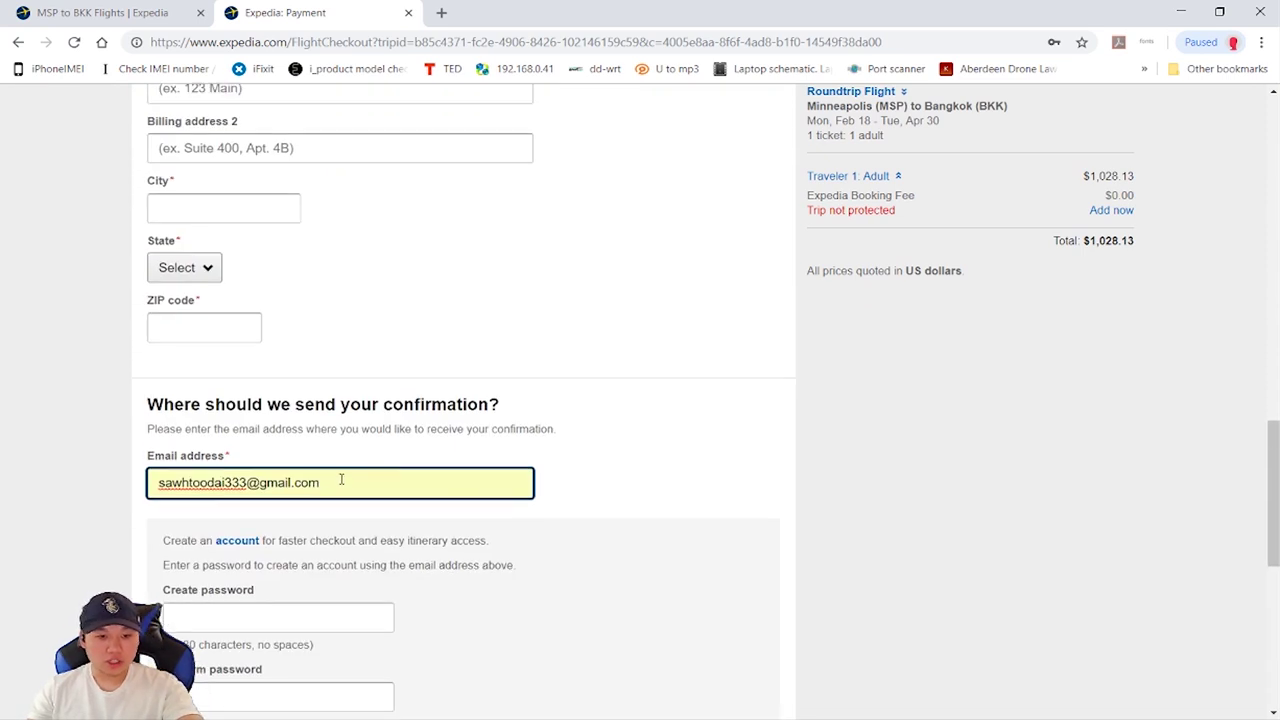
left_click_drag(341, 480, 147, 466)
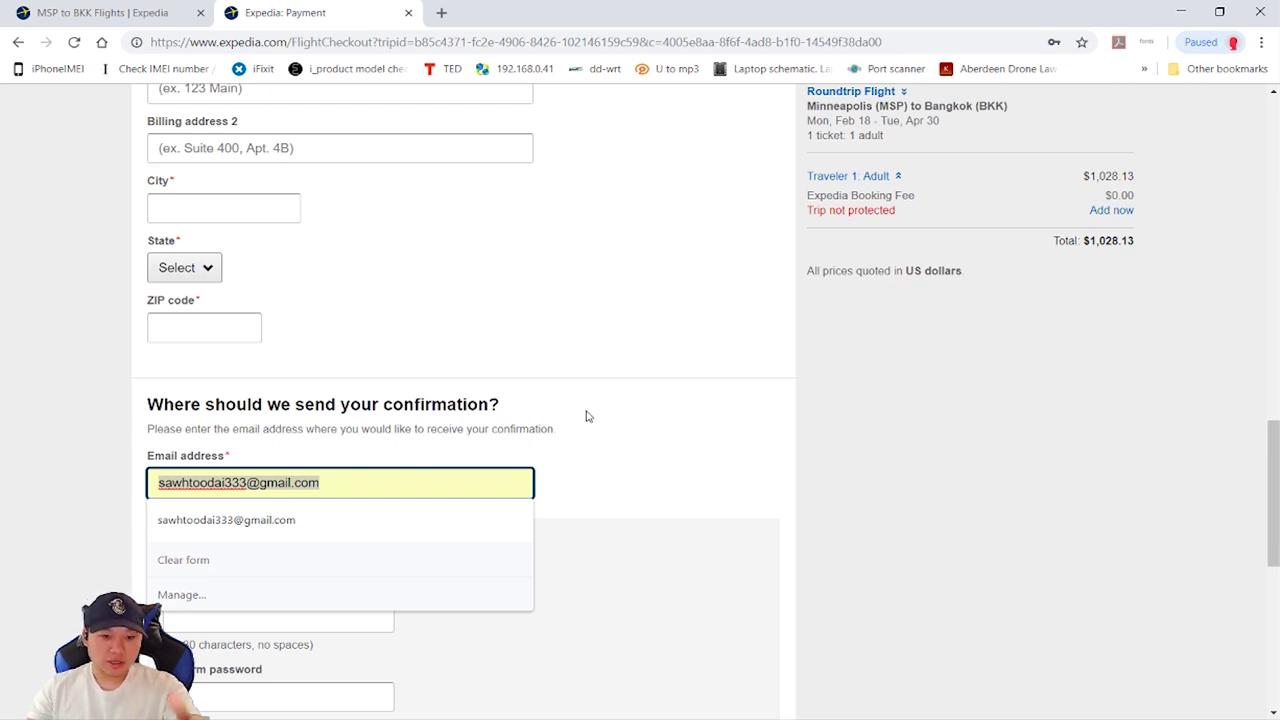
left_click(440, 14)
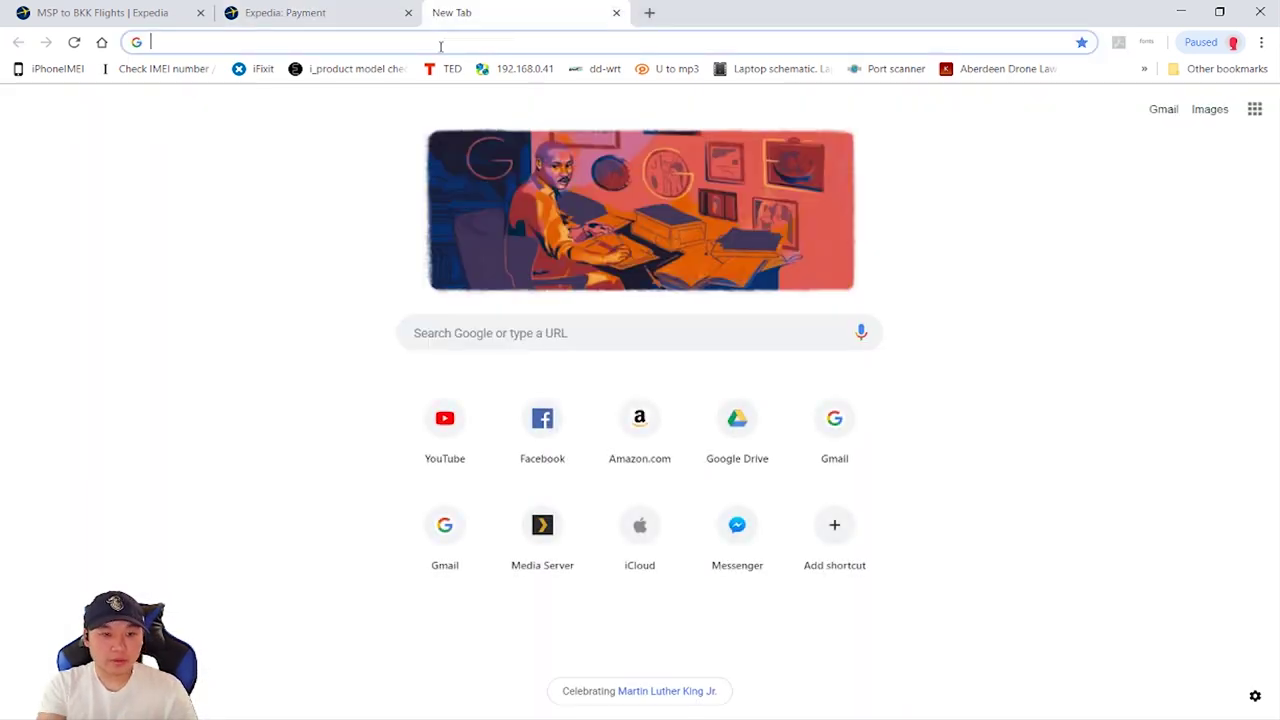
- Load cheapoair.com in the new tab and check the prefilled departure city
type("cheapoa")
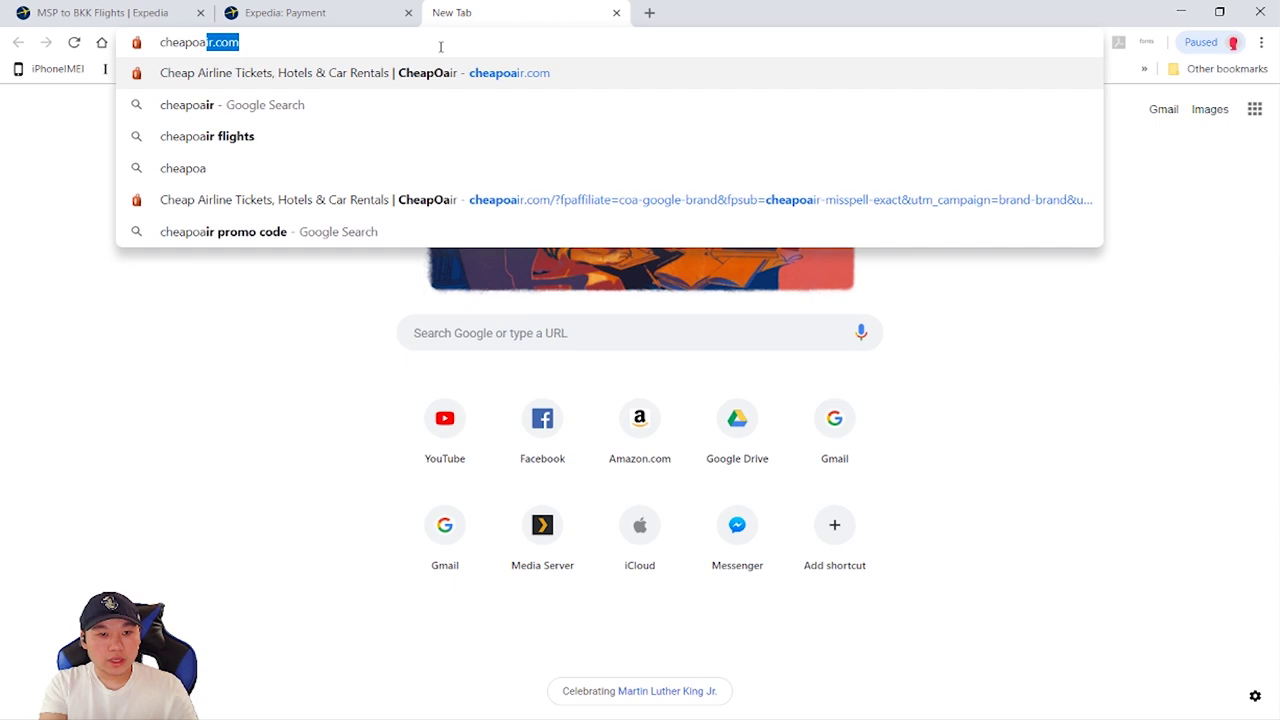
type("ir.co")
key("Return")
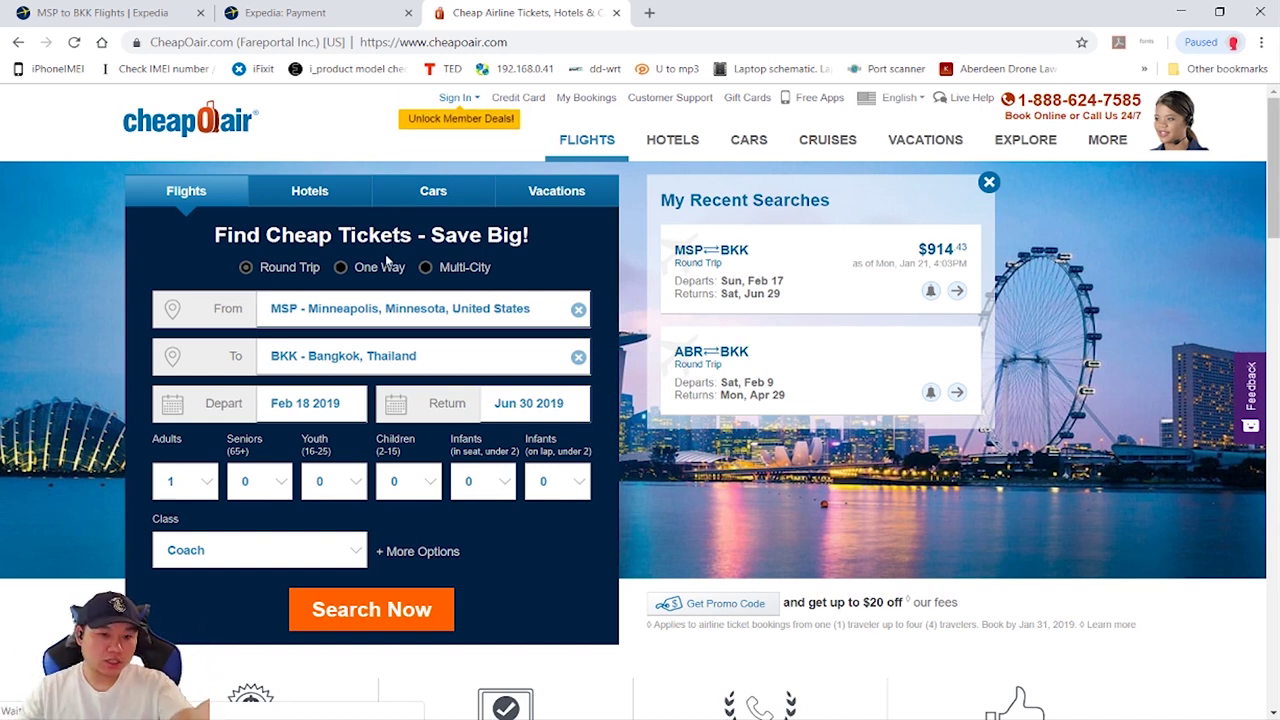
left_click(320, 316)
- Keep Minneapolis to Bangkok, 1 adult and Coach unchanged, and run the flight search
left_click(327, 348)
scroll(328, 340, "down", 1)
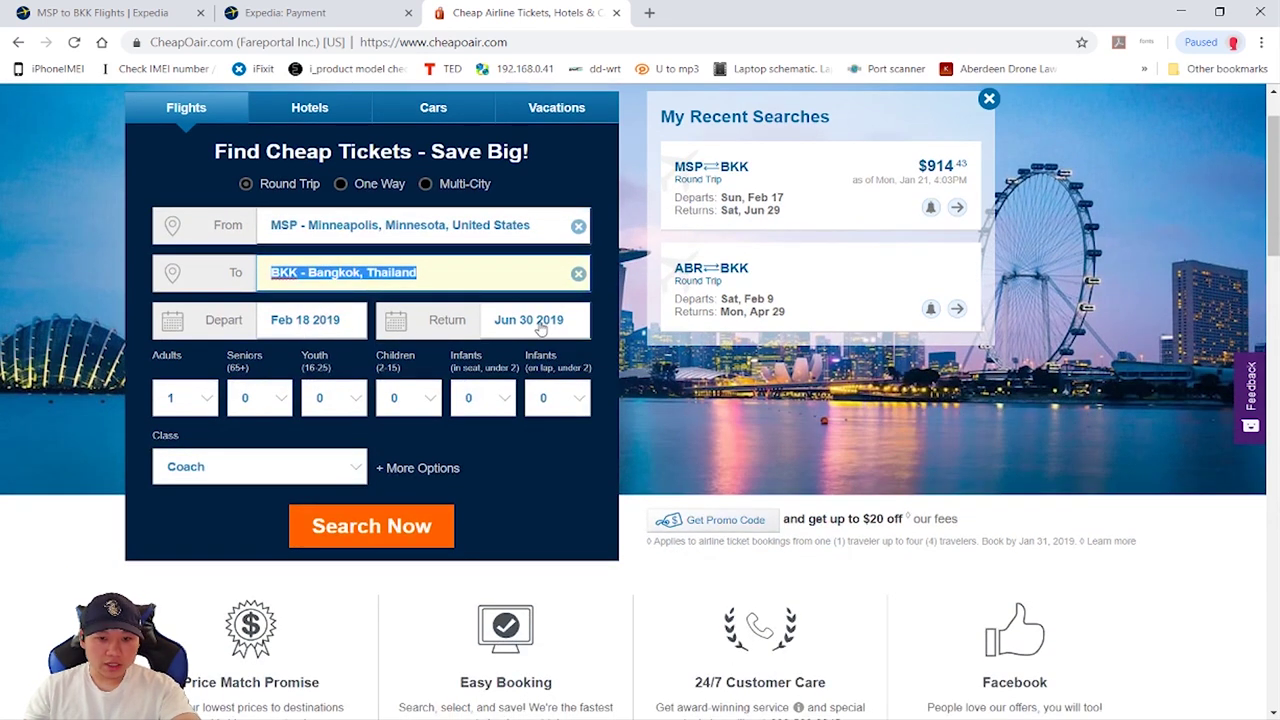
left_click(203, 378)
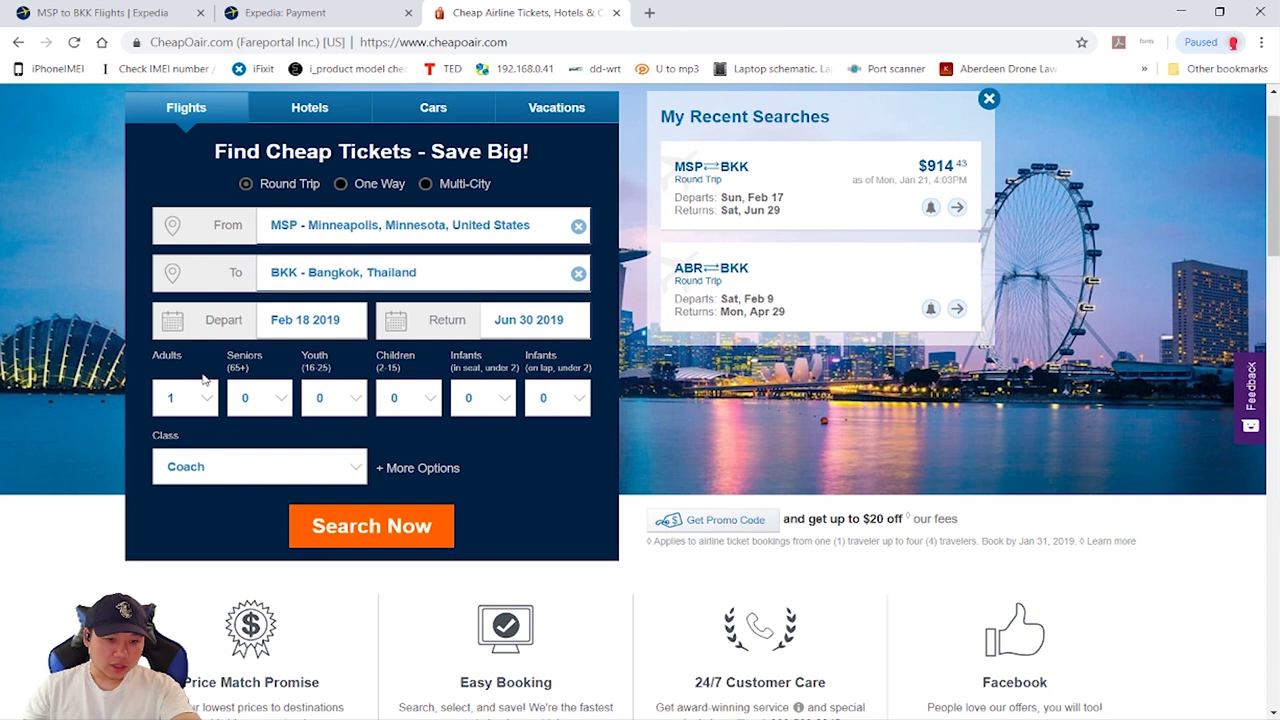
left_click(200, 399)
left_click(200, 438)
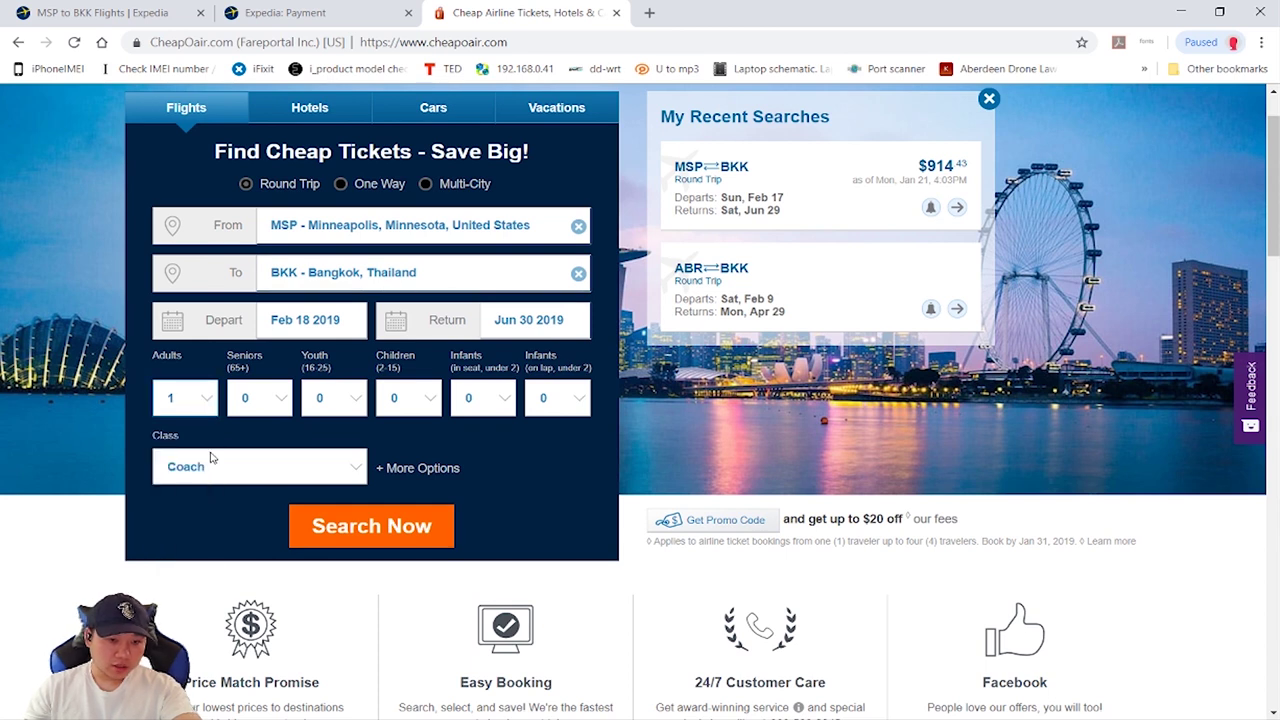
scroll(212, 455, "down", 1)
left_click(218, 390)
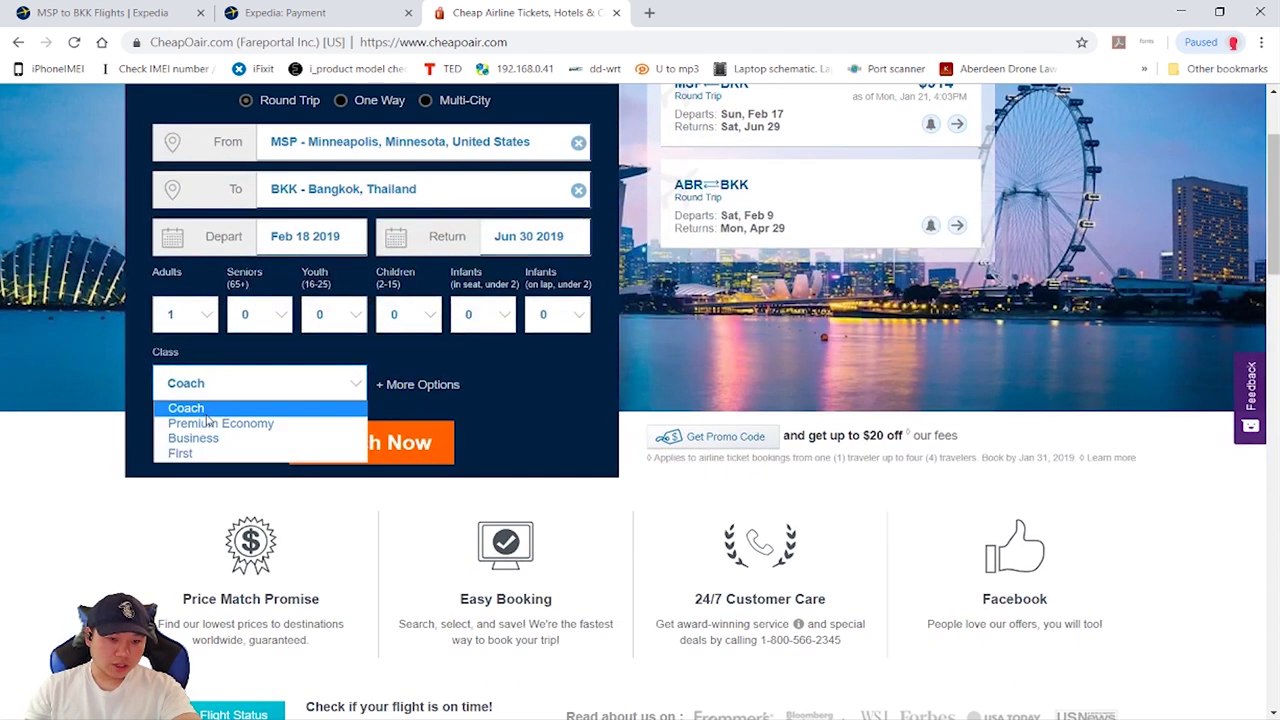
left_click(212, 410)
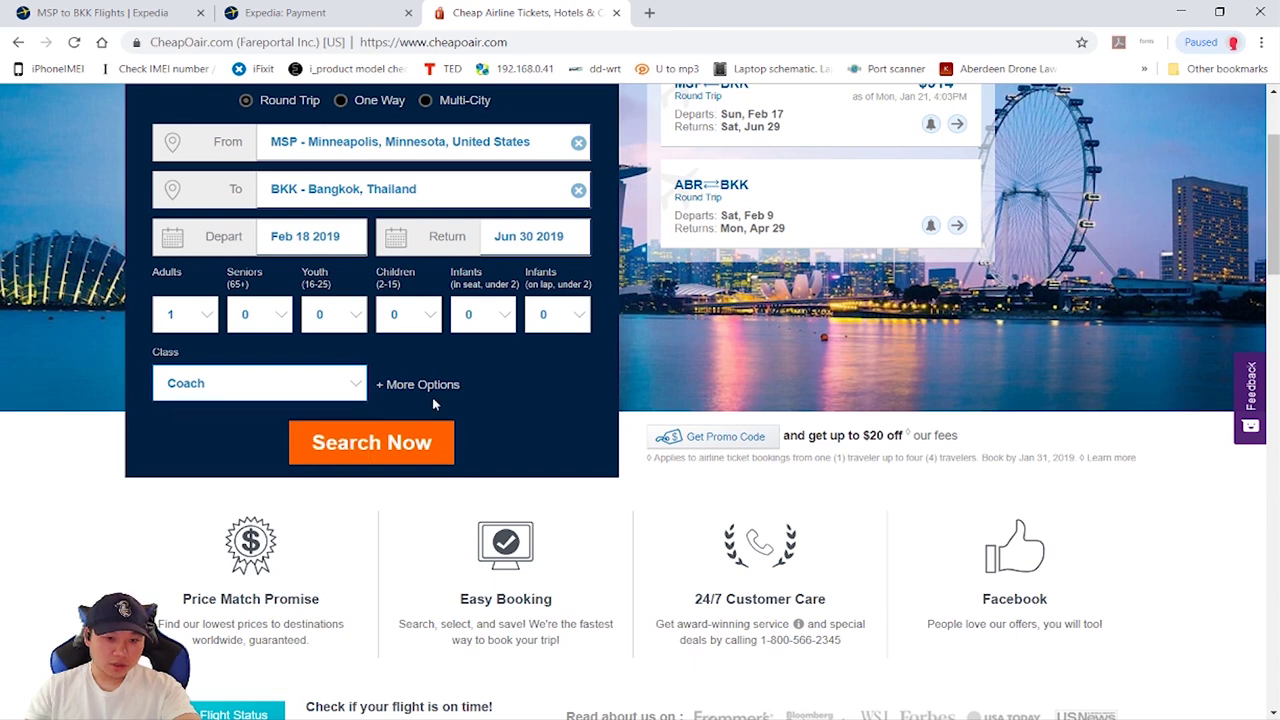
left_click(401, 452)
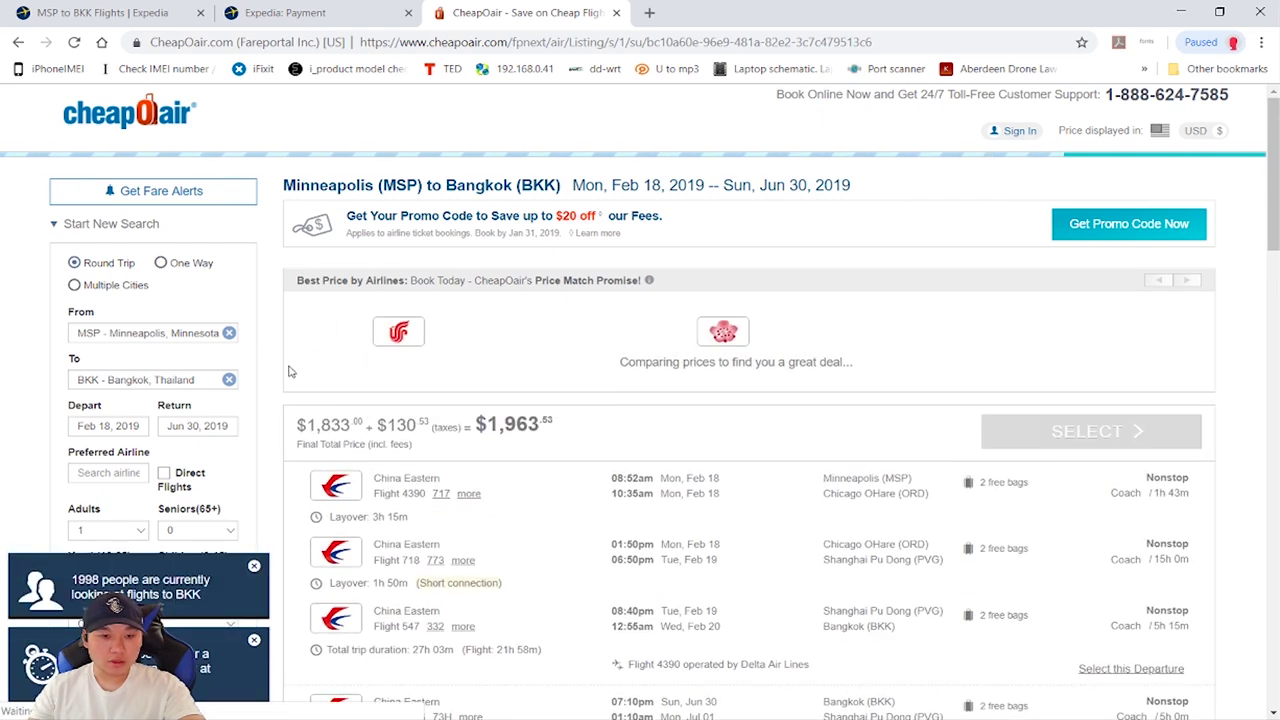
- Scroll the results and highlight the Tokyo Narita (NRT) stop on the $914.43 itinerary
scroll(428, 380, "down", 2)
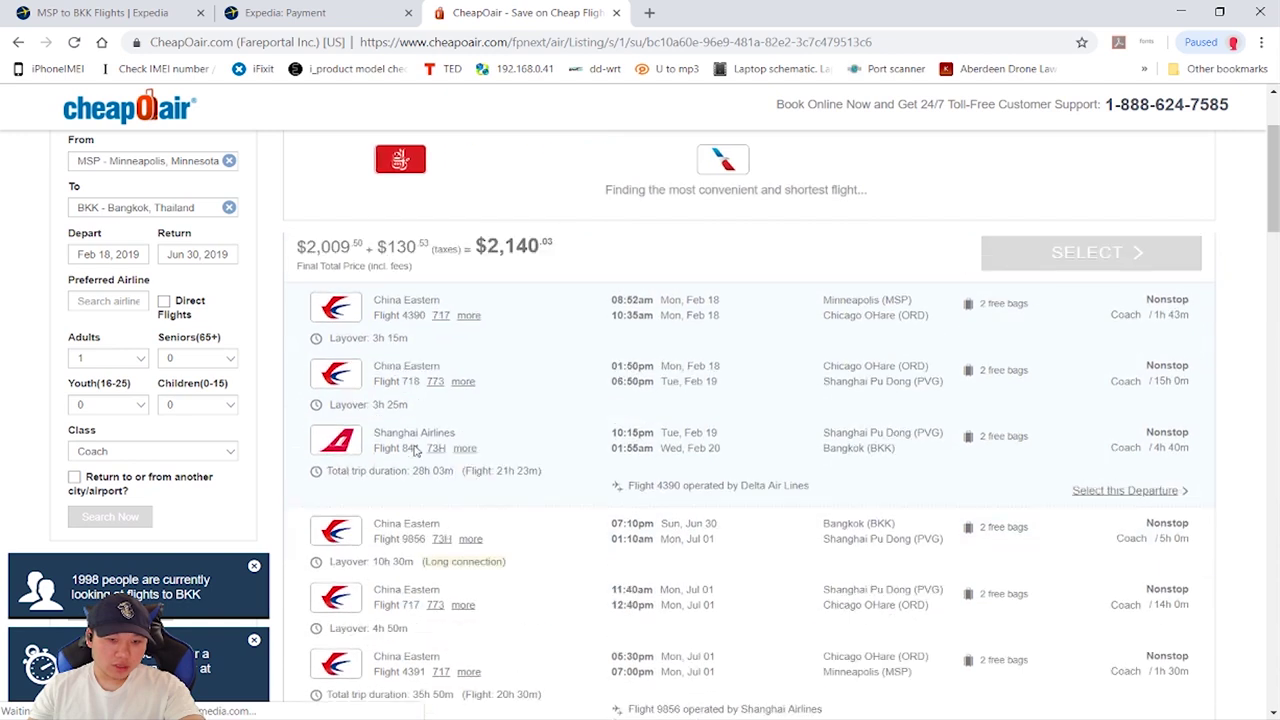
scroll(459, 459, "up", 2)
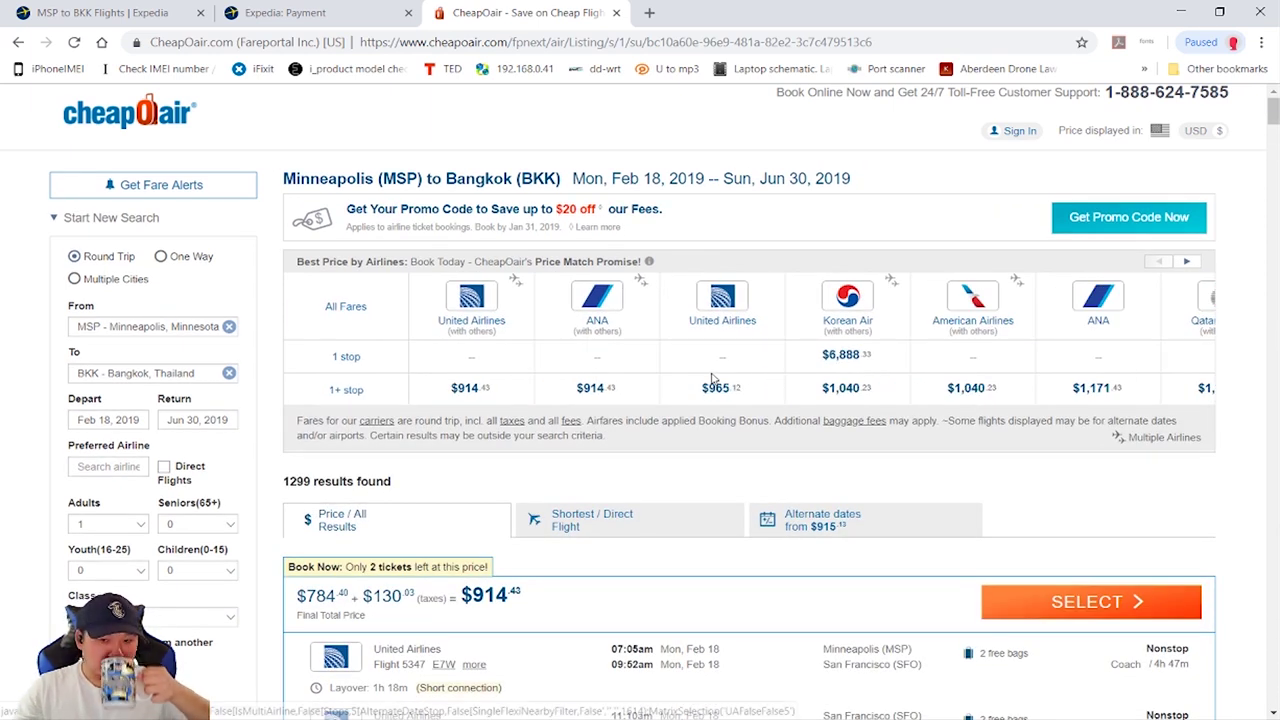
scroll(720, 383, "down", 1)
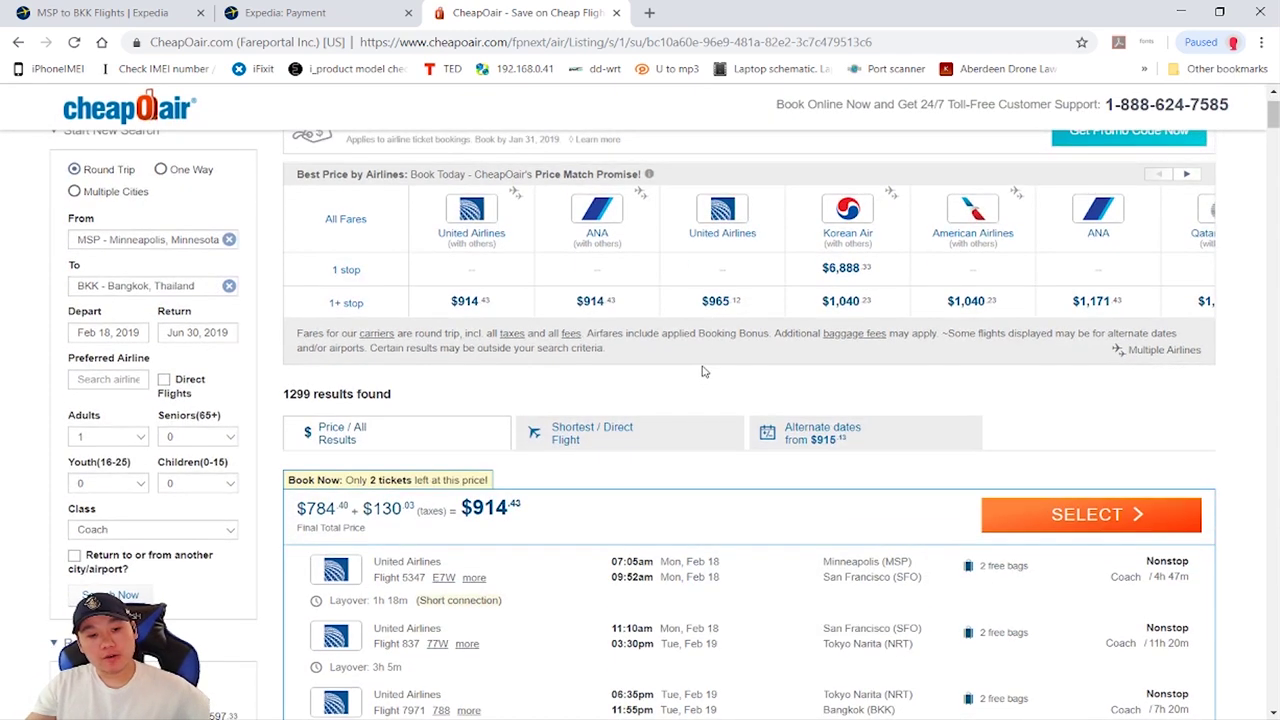
scroll(700, 370, "down", 1)
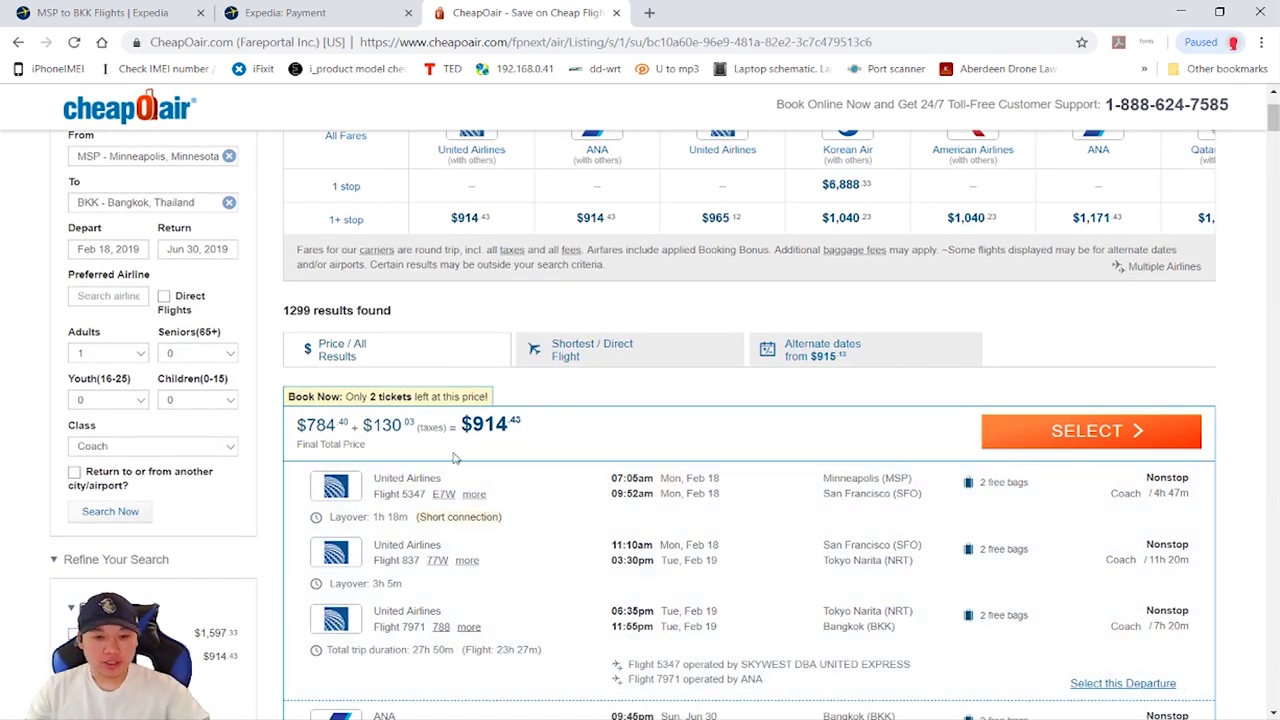
scroll(490, 430, "down", 2)
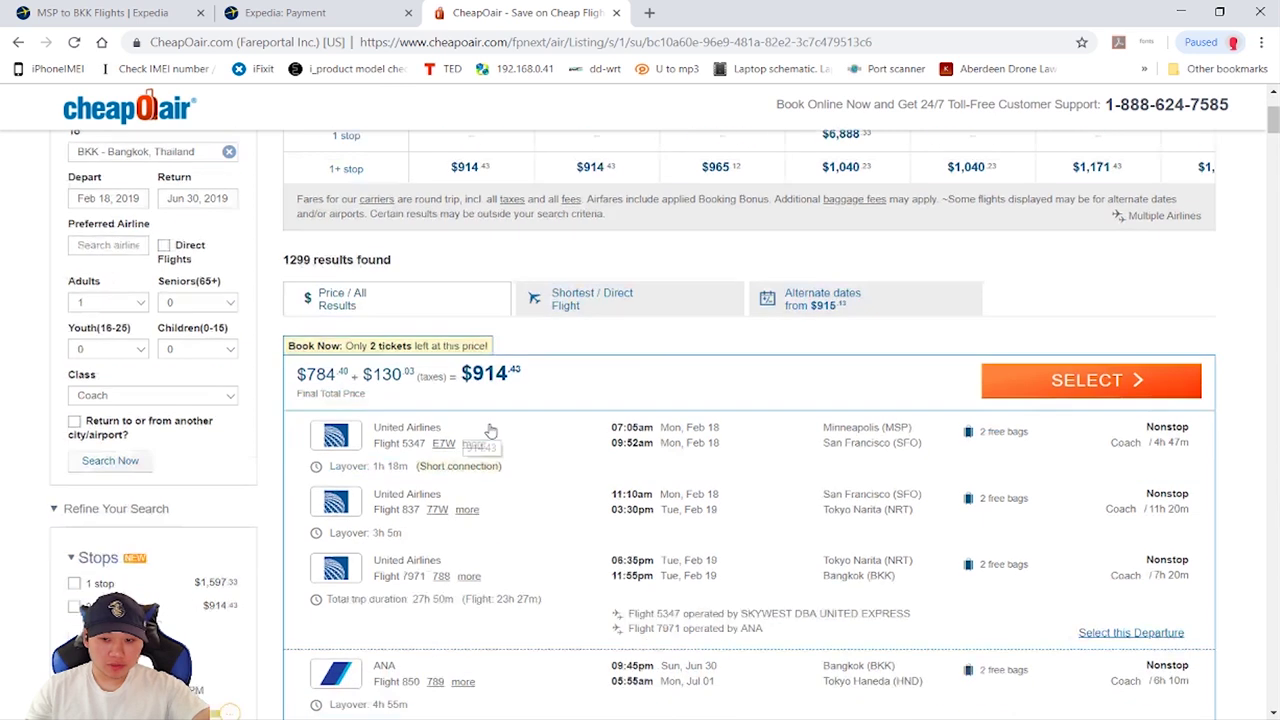
scroll(551, 363, "down", 1)
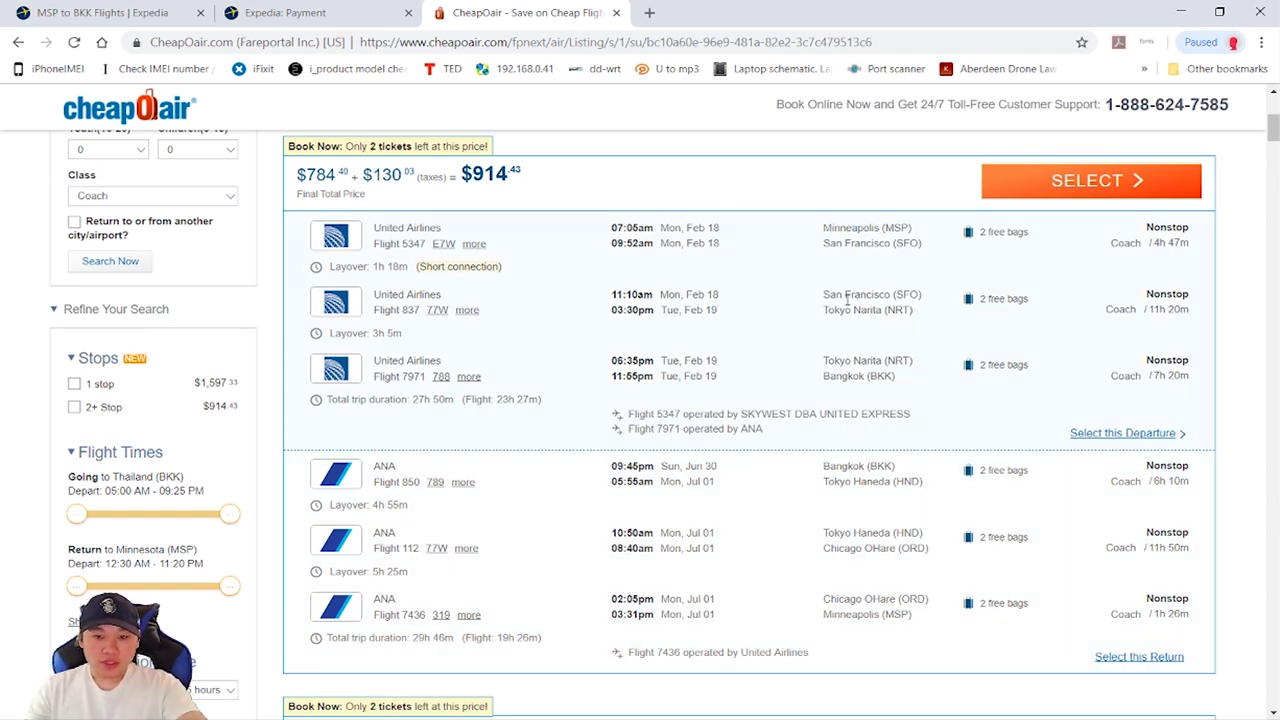
left_click_drag(825, 310, 910, 322)
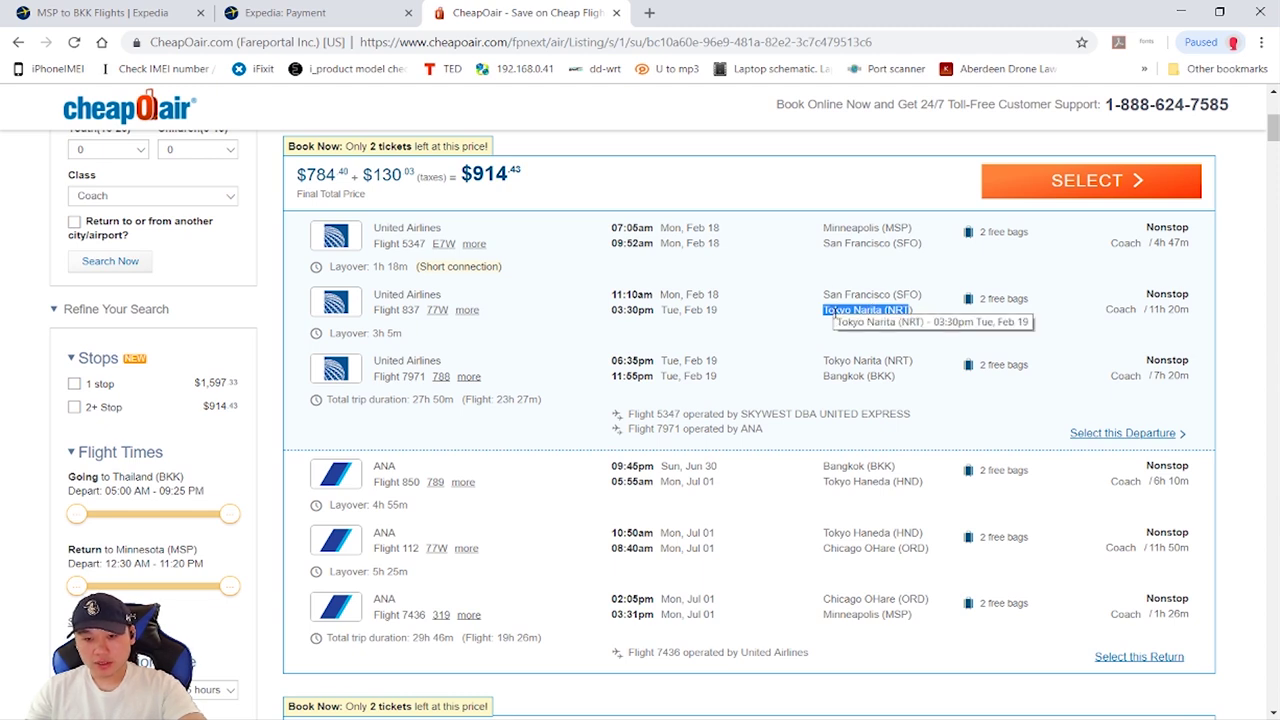
scroll(833, 374, "down", 1)
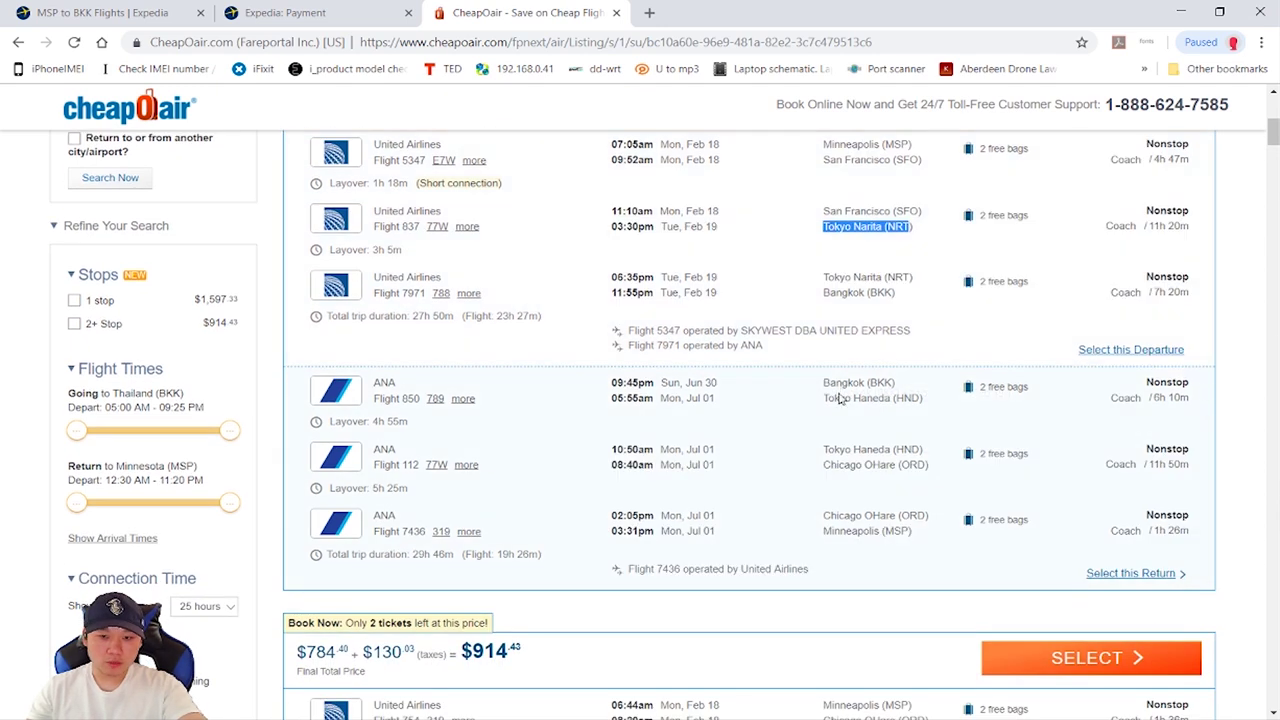
scroll(853, 392, "down", 1)
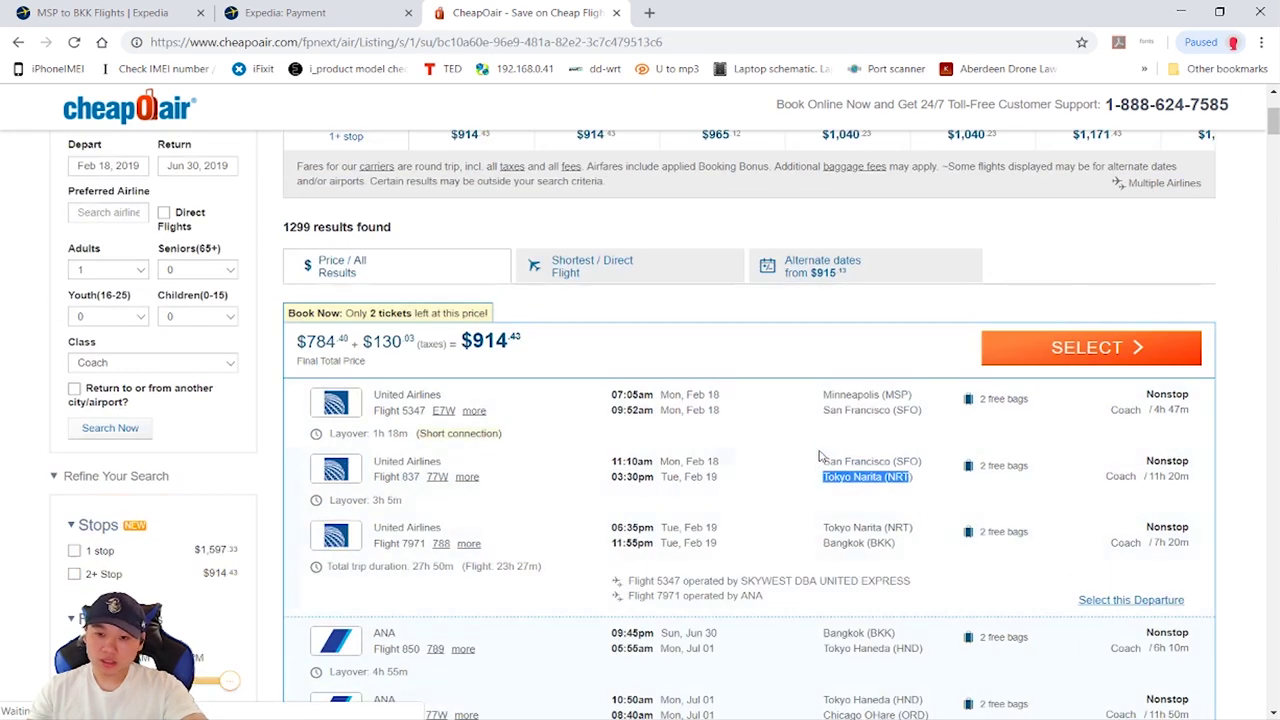
scroll(822, 460, "up", 4)
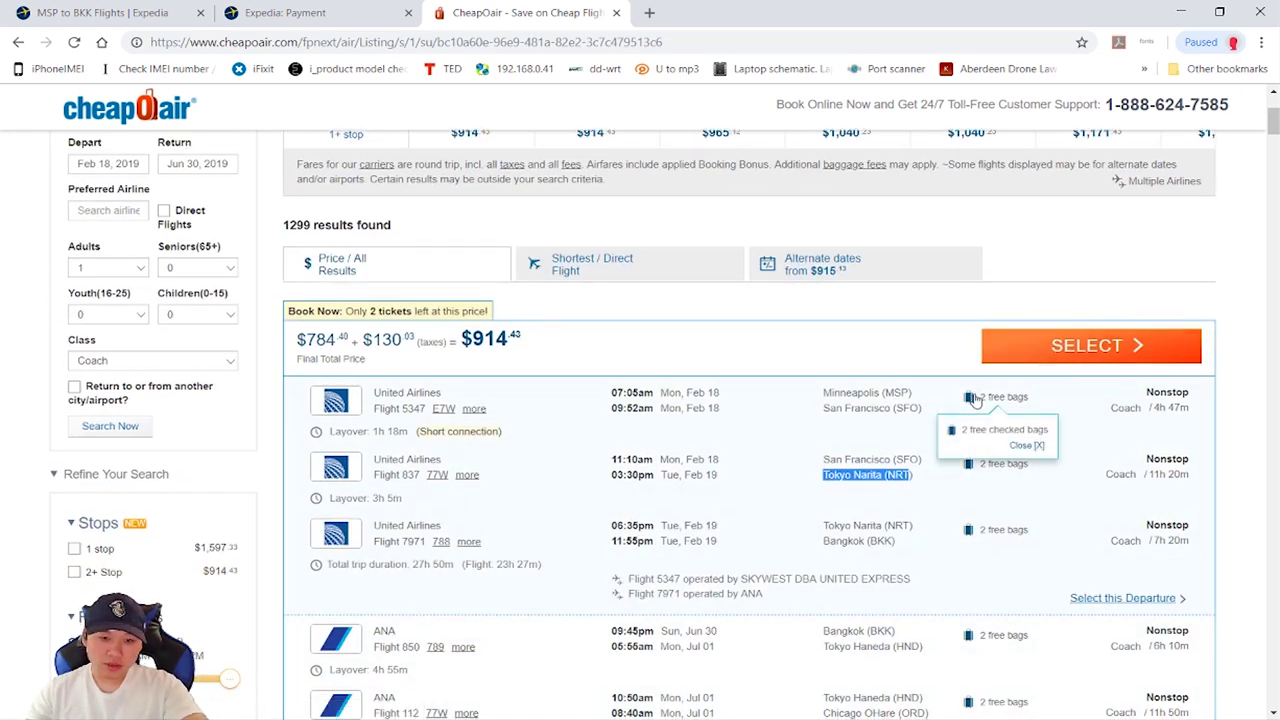
scroll(970, 385, "down", 10)
scroll(608, 450, "down", 8)
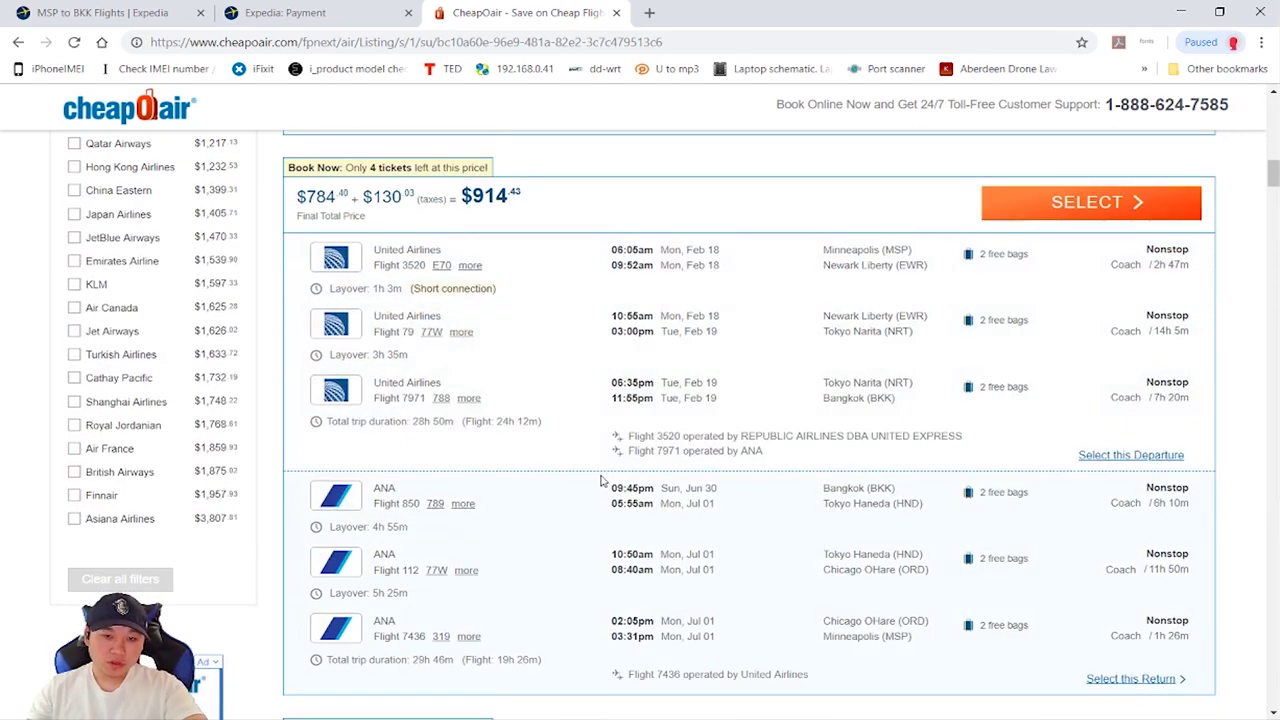
- Highlight the outbound 1h 18m layover, Short connection warning and second outbound layover
scroll(608, 462, "up", 10)
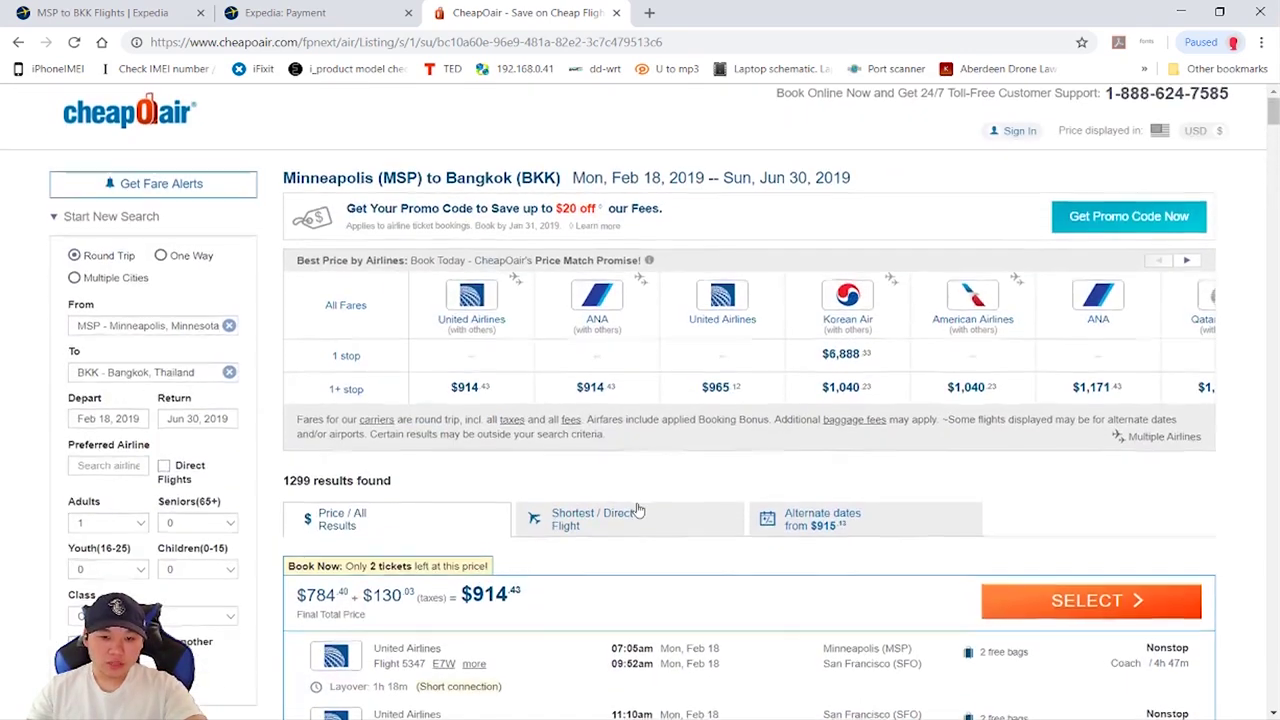
scroll(638, 510, "down", 1)
scroll(638, 510, "up", 1)
scroll(638, 505, "down", 3)
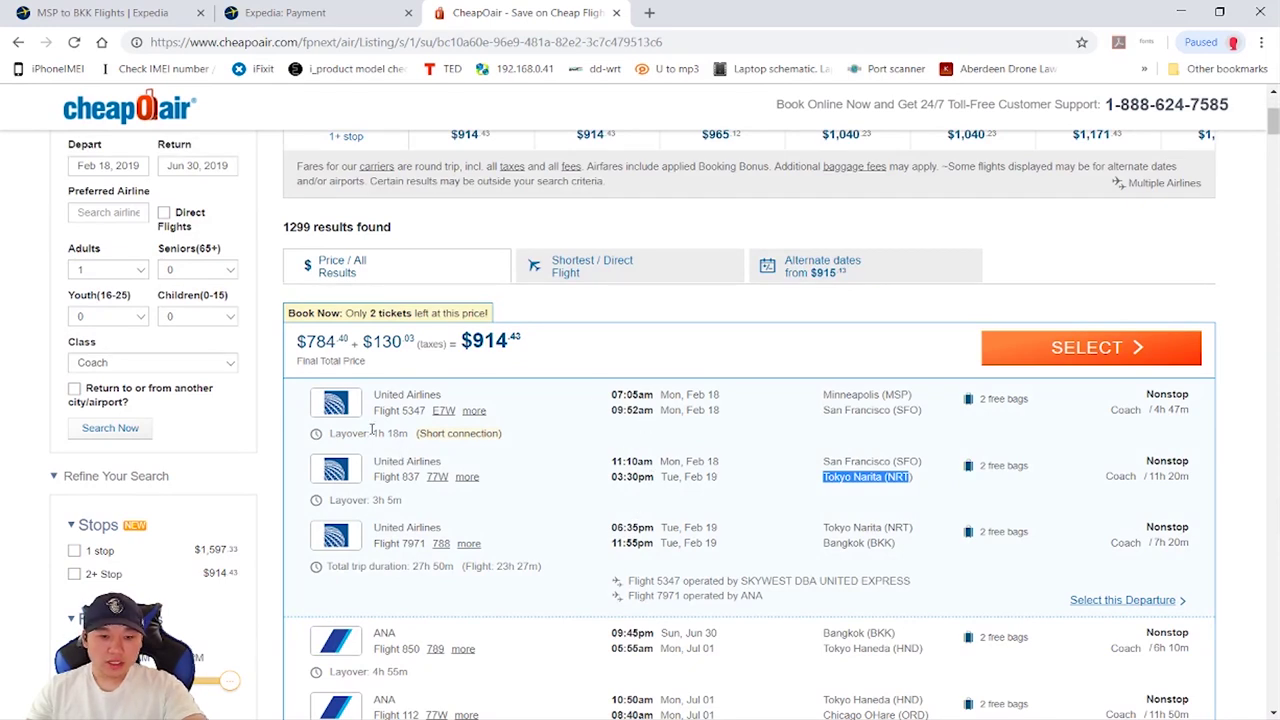
left_click_drag(331, 433, 410, 437)
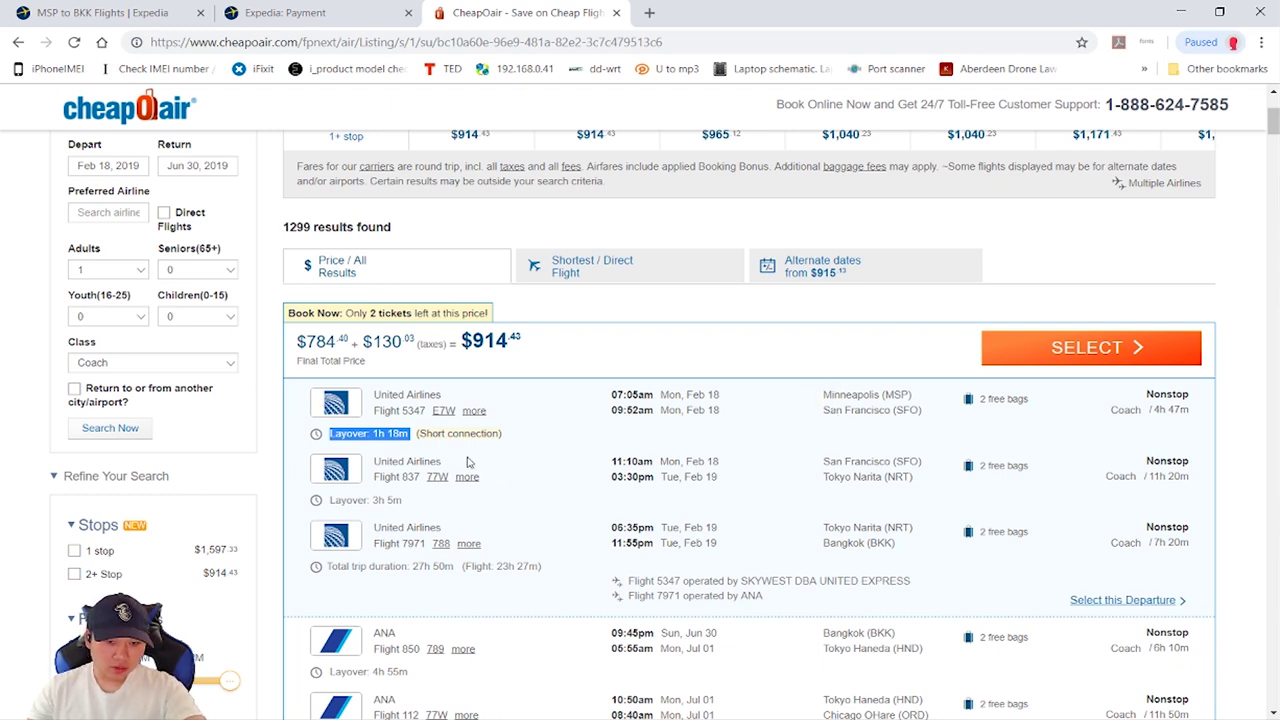
left_click(416, 440)
left_click_drag(420, 432, 490, 436)
left_click(487, 446)
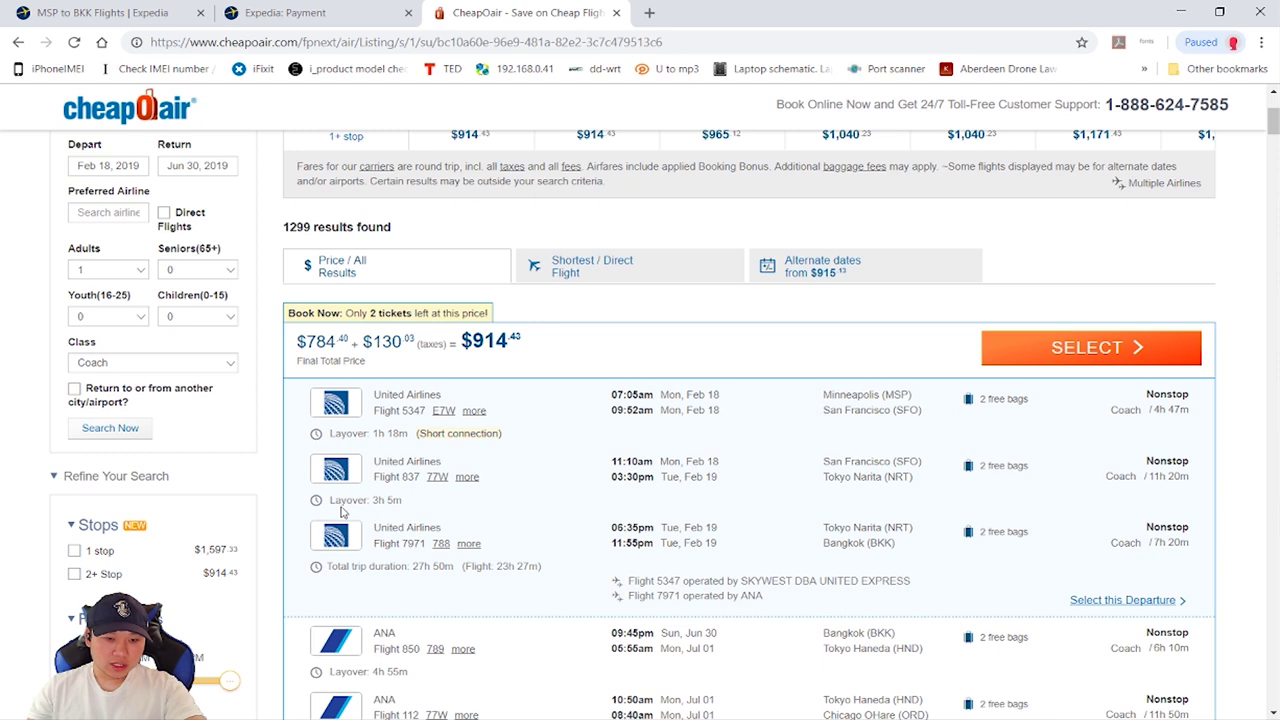
left_click_drag(375, 503, 405, 505)
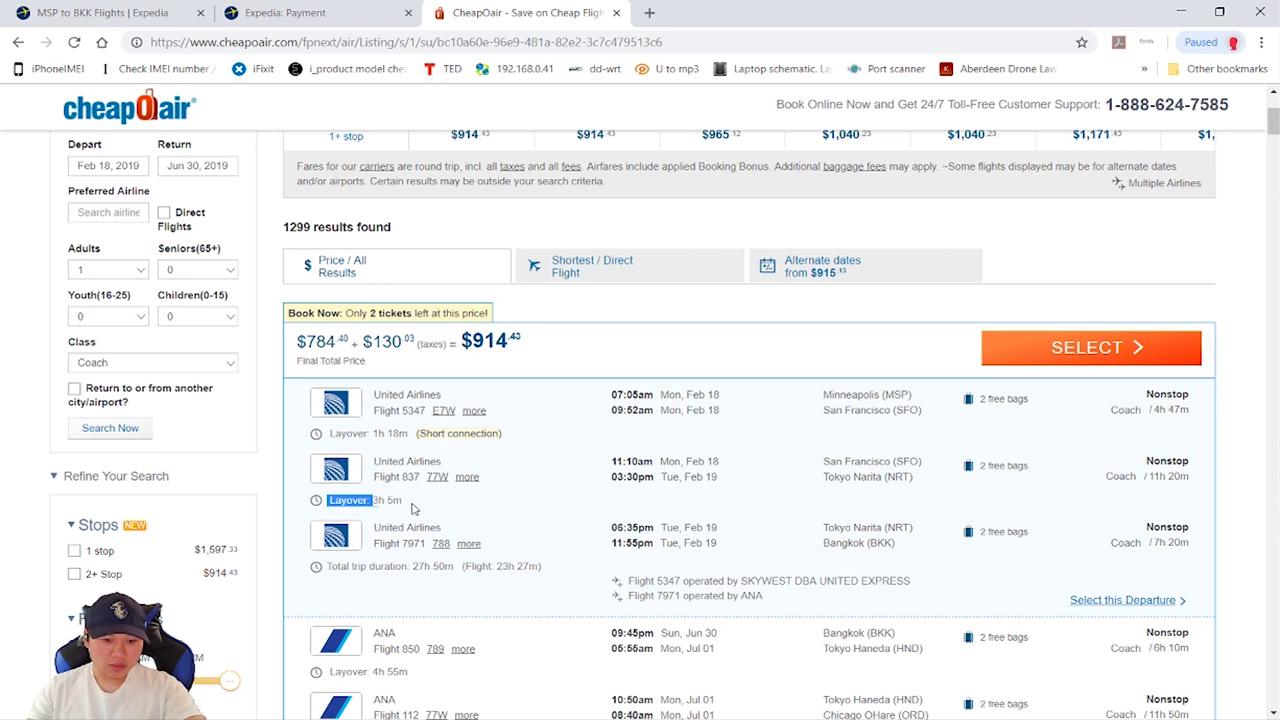
- Highlight the 4h 55m and 5h 25m return layovers, then select the $914.43 trip
scroll(411, 509, "down", 2)
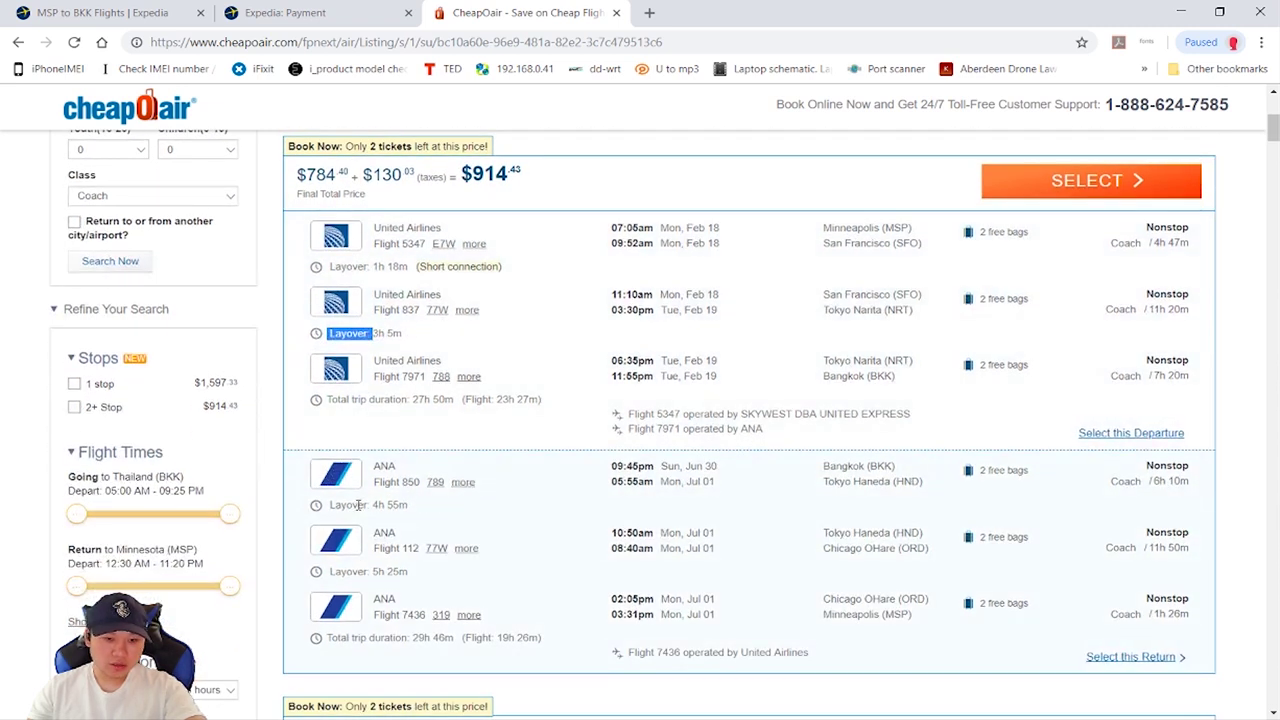
left_click_drag(369, 505, 403, 506)
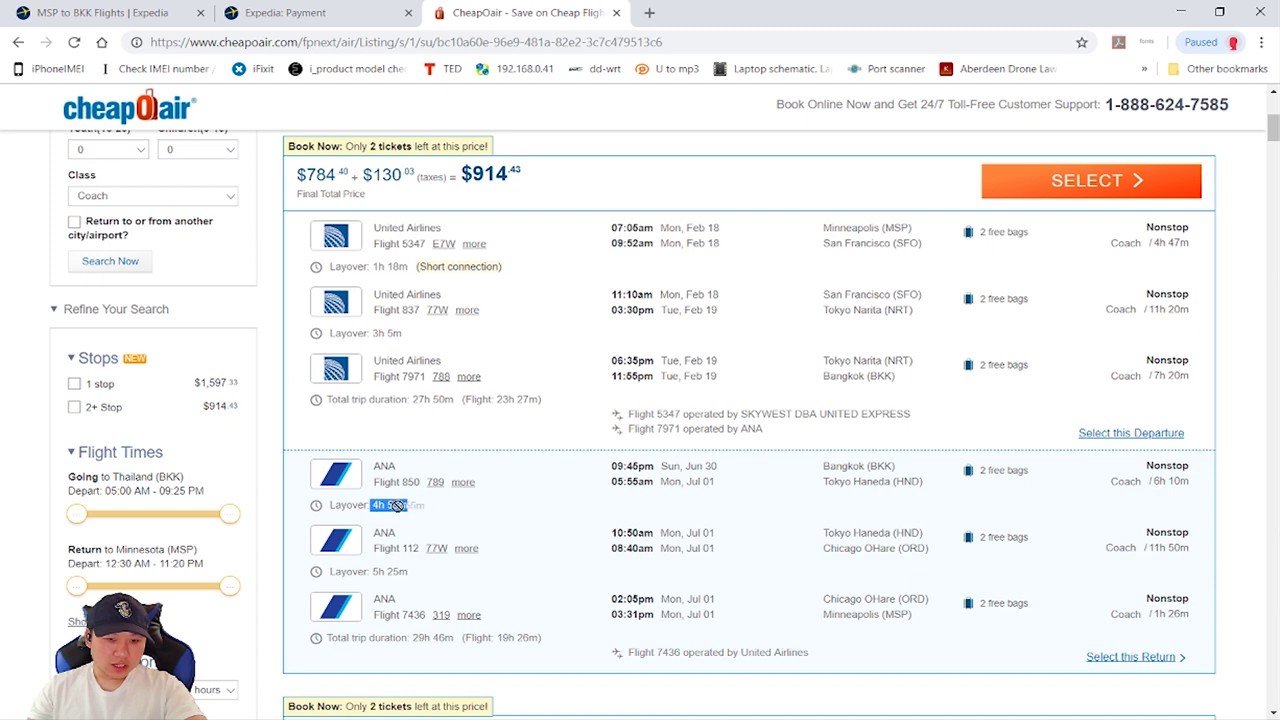
left_click(399, 508)
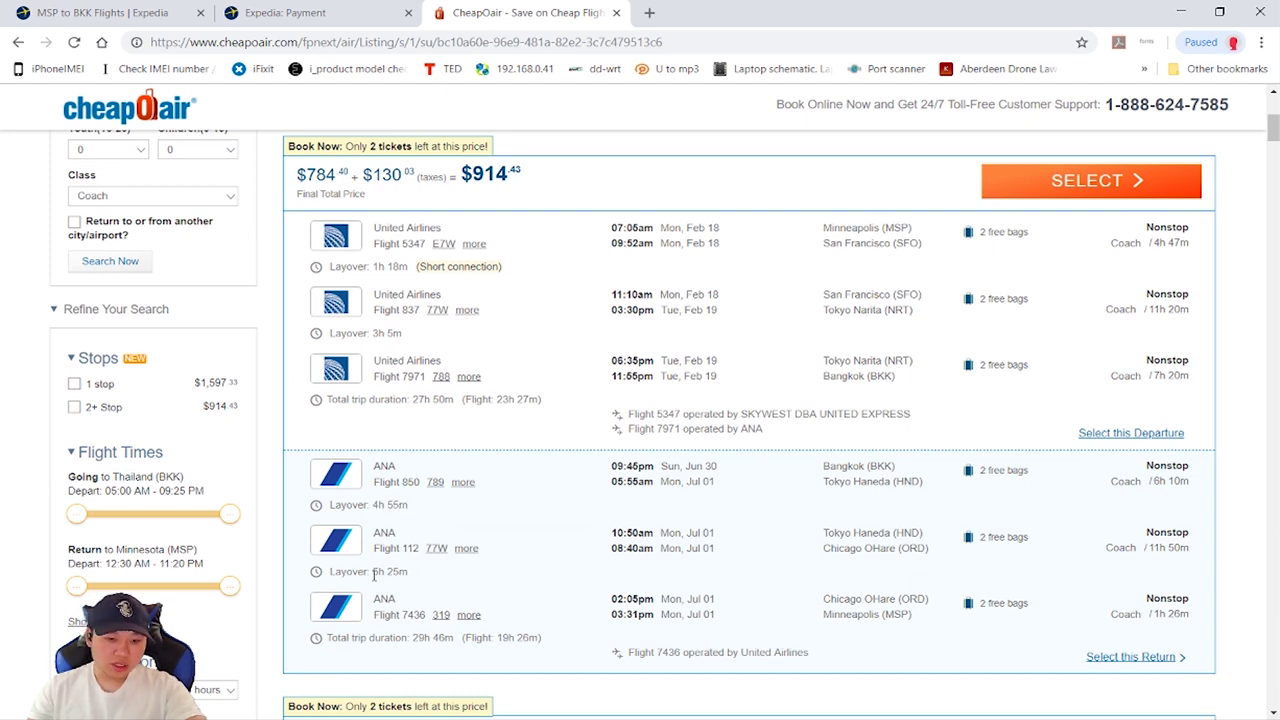
left_click_drag(375, 573, 410, 578)
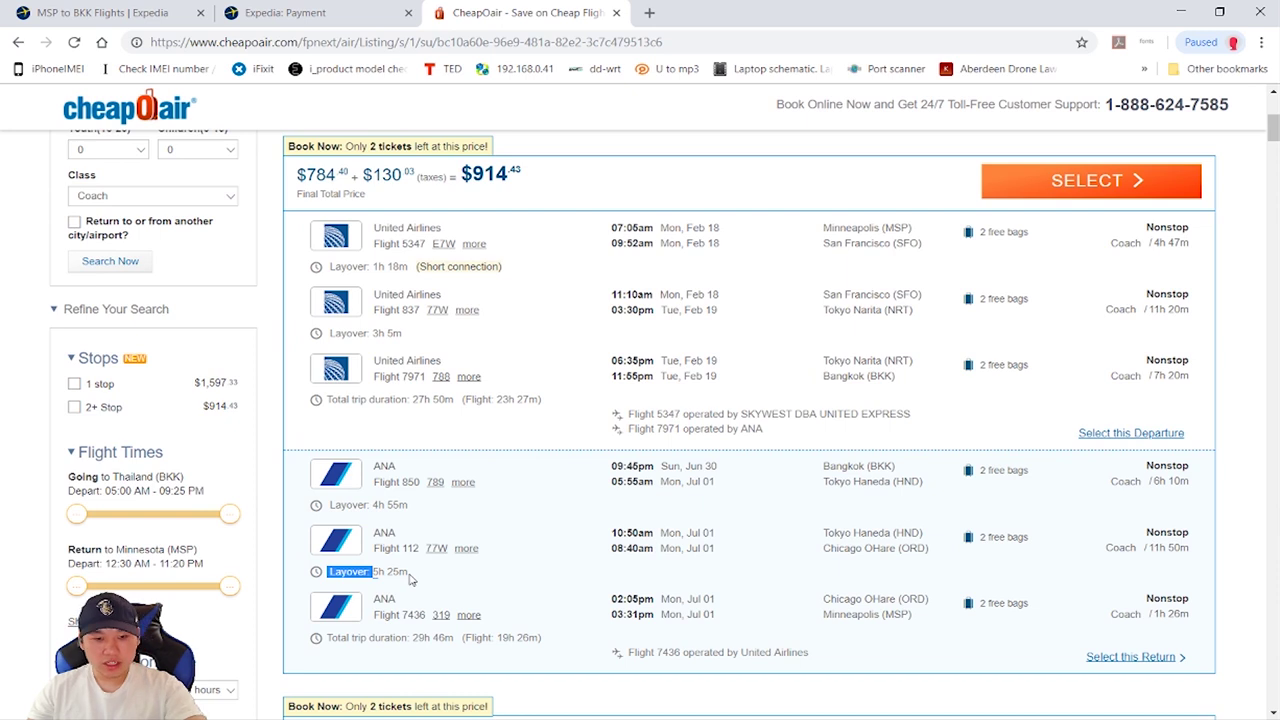
scroll(409, 580, "up", 1)
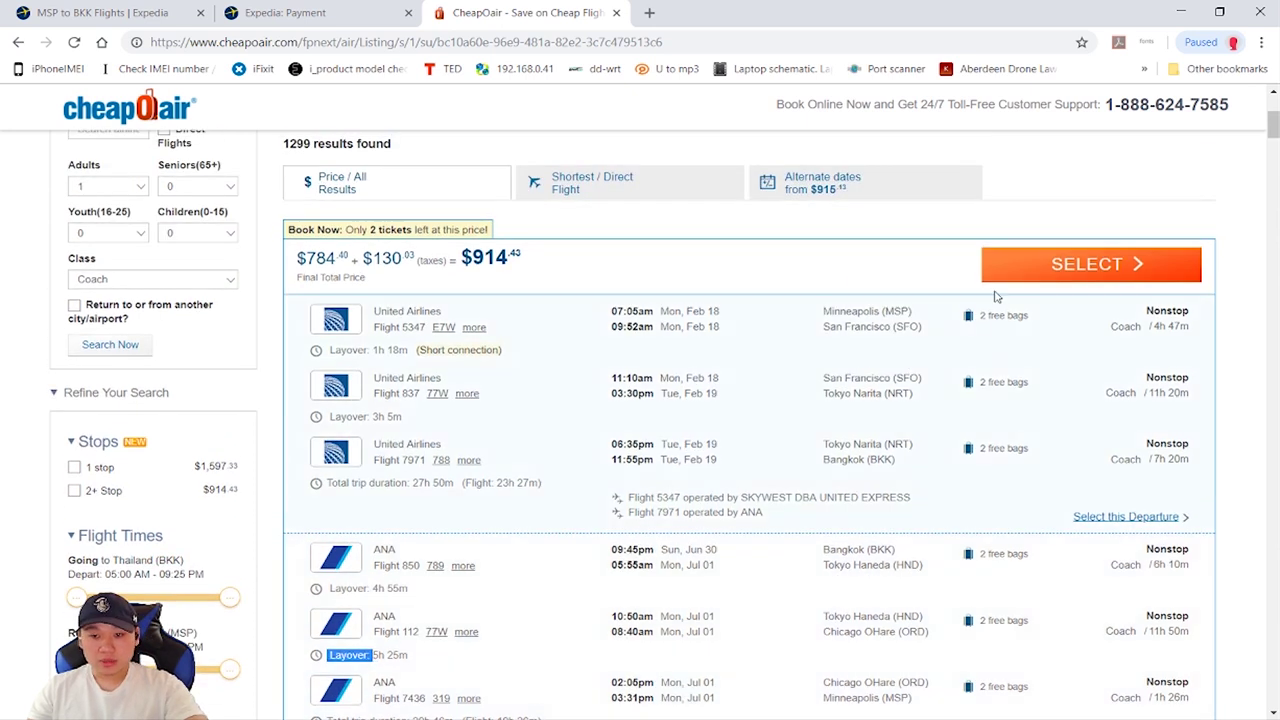
left_click(1000, 267)
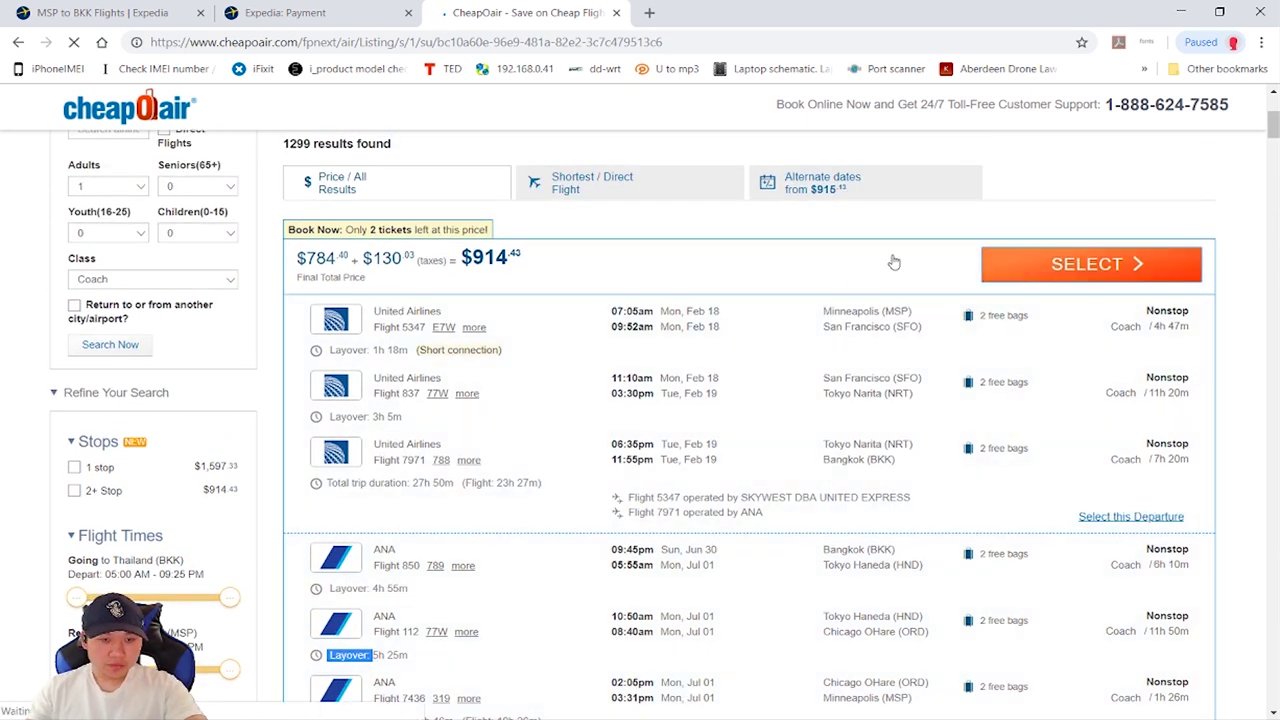
- Scroll down the Review Trip Details page past the United and ANA flight details
scroll(458, 287, "down", 8)
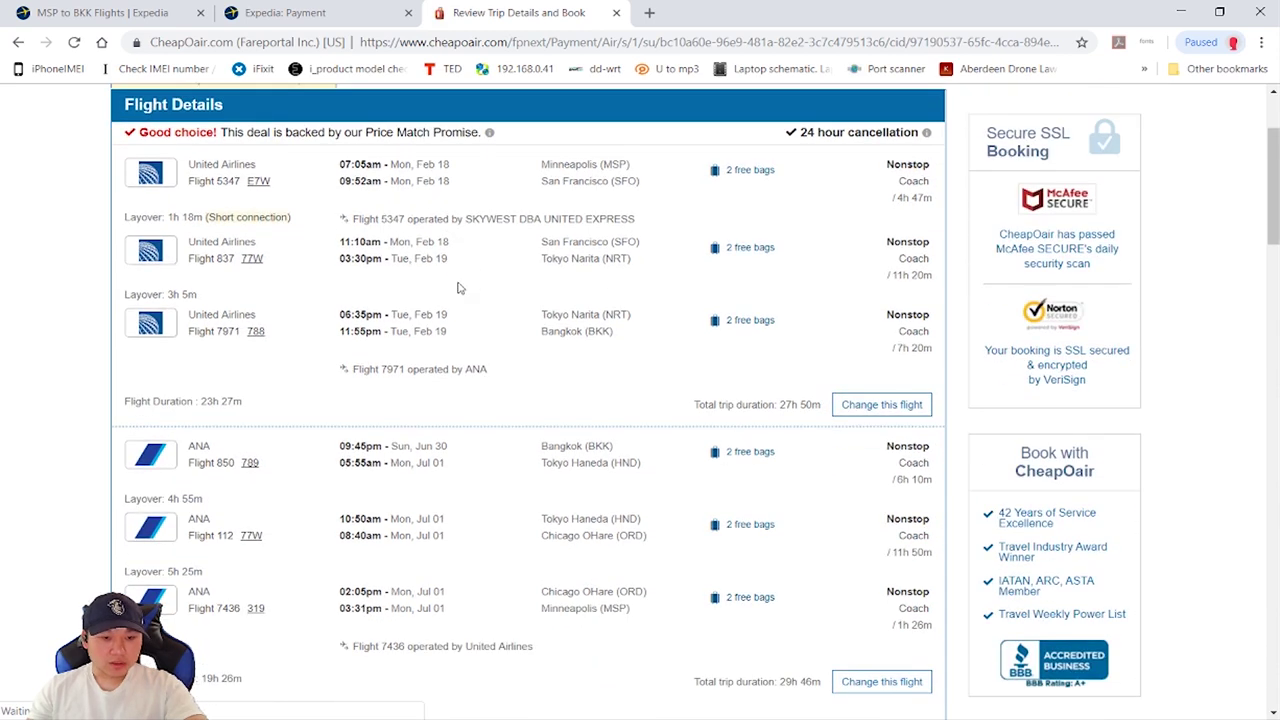